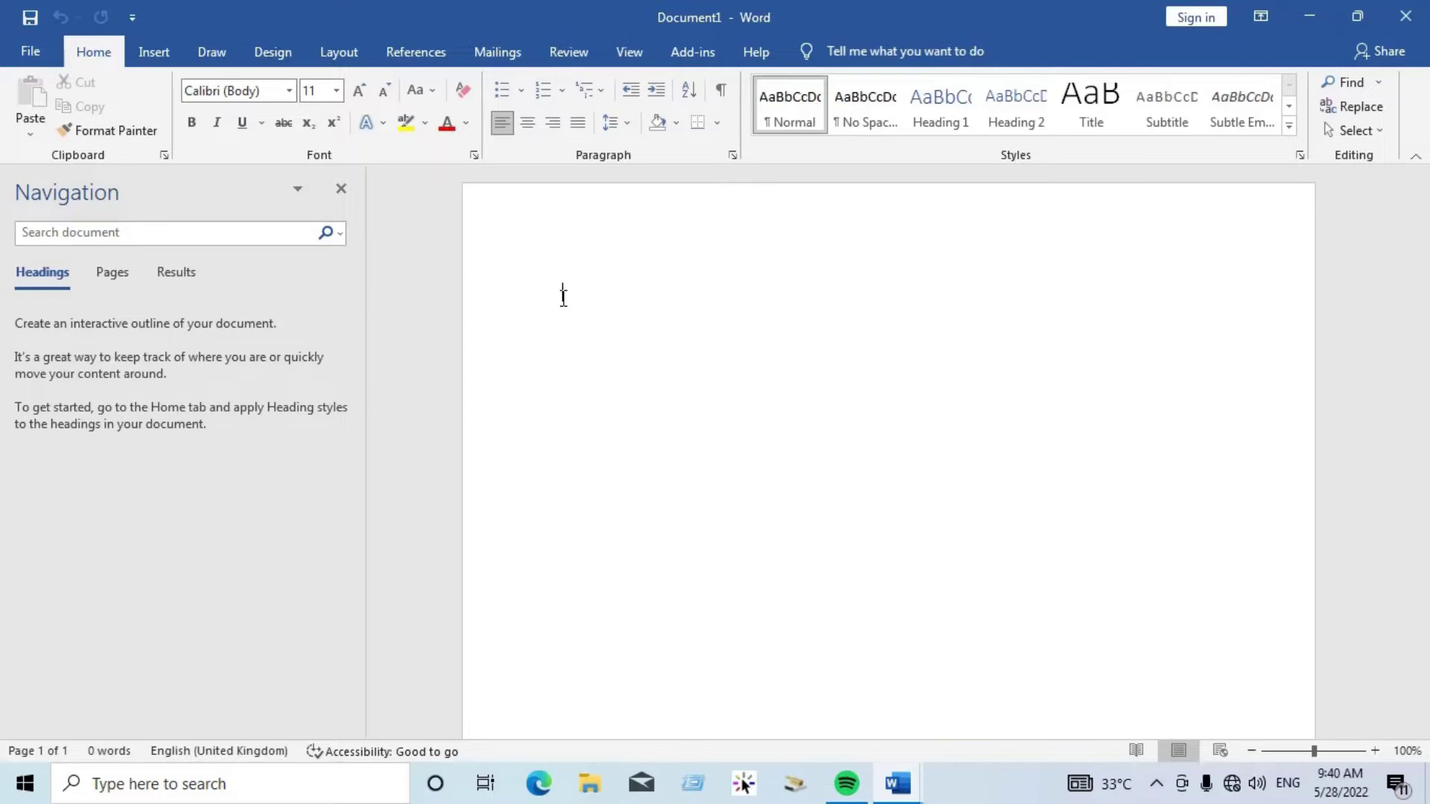
Step: Start a numbered list with "Calming worry and anxiety log book" as its first item, correcting the spelling of "anxiety"
type("1.")
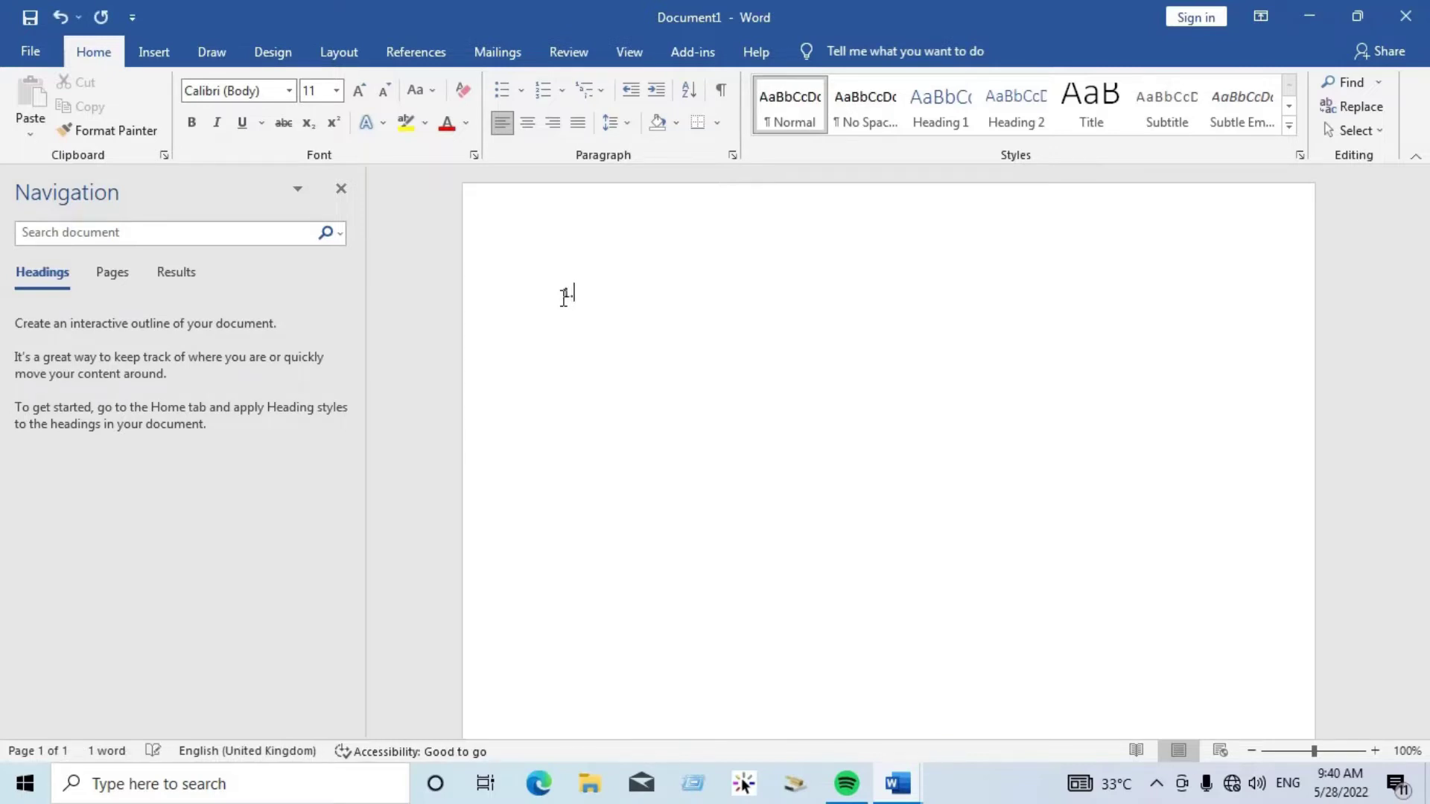
type(" C")
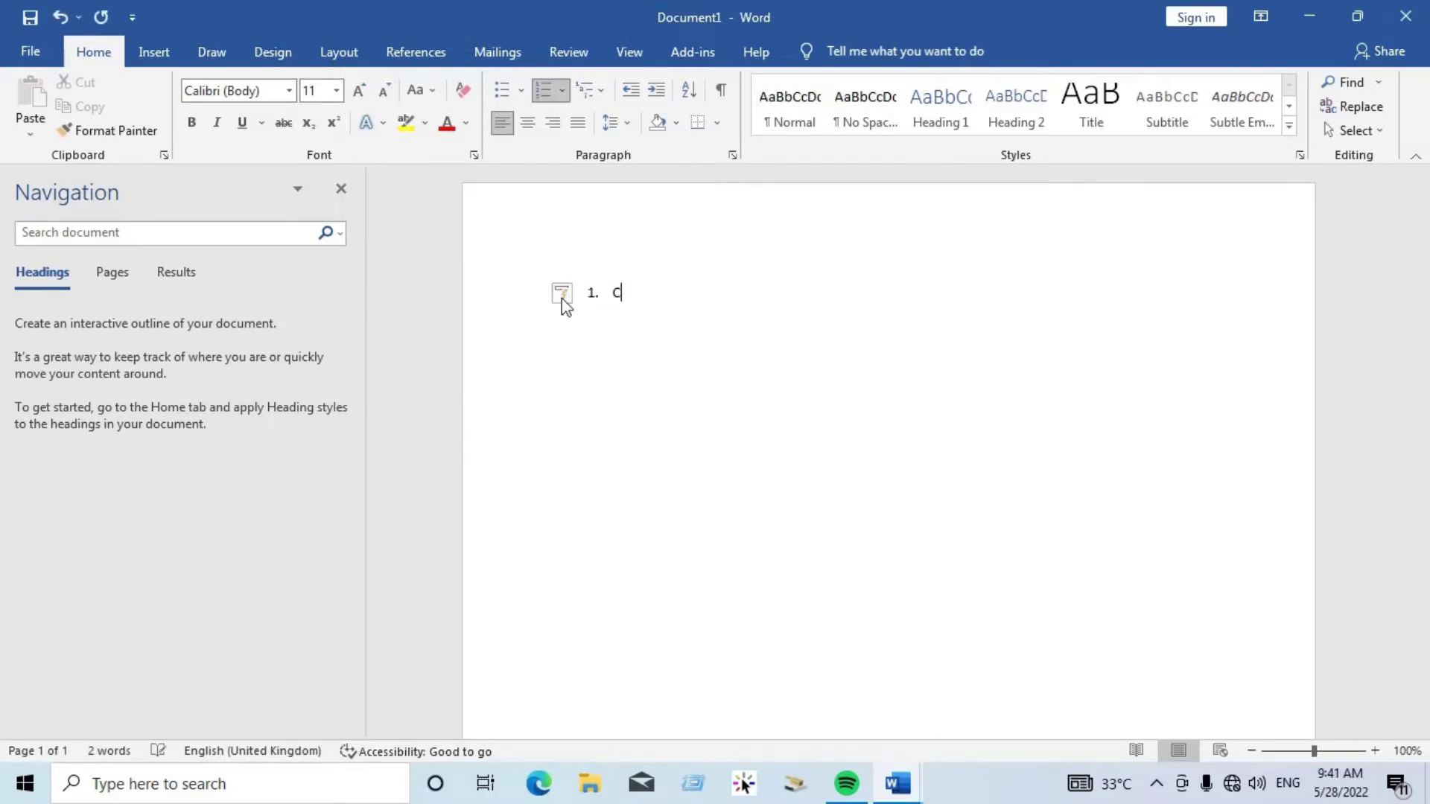
type("alming worry and am")
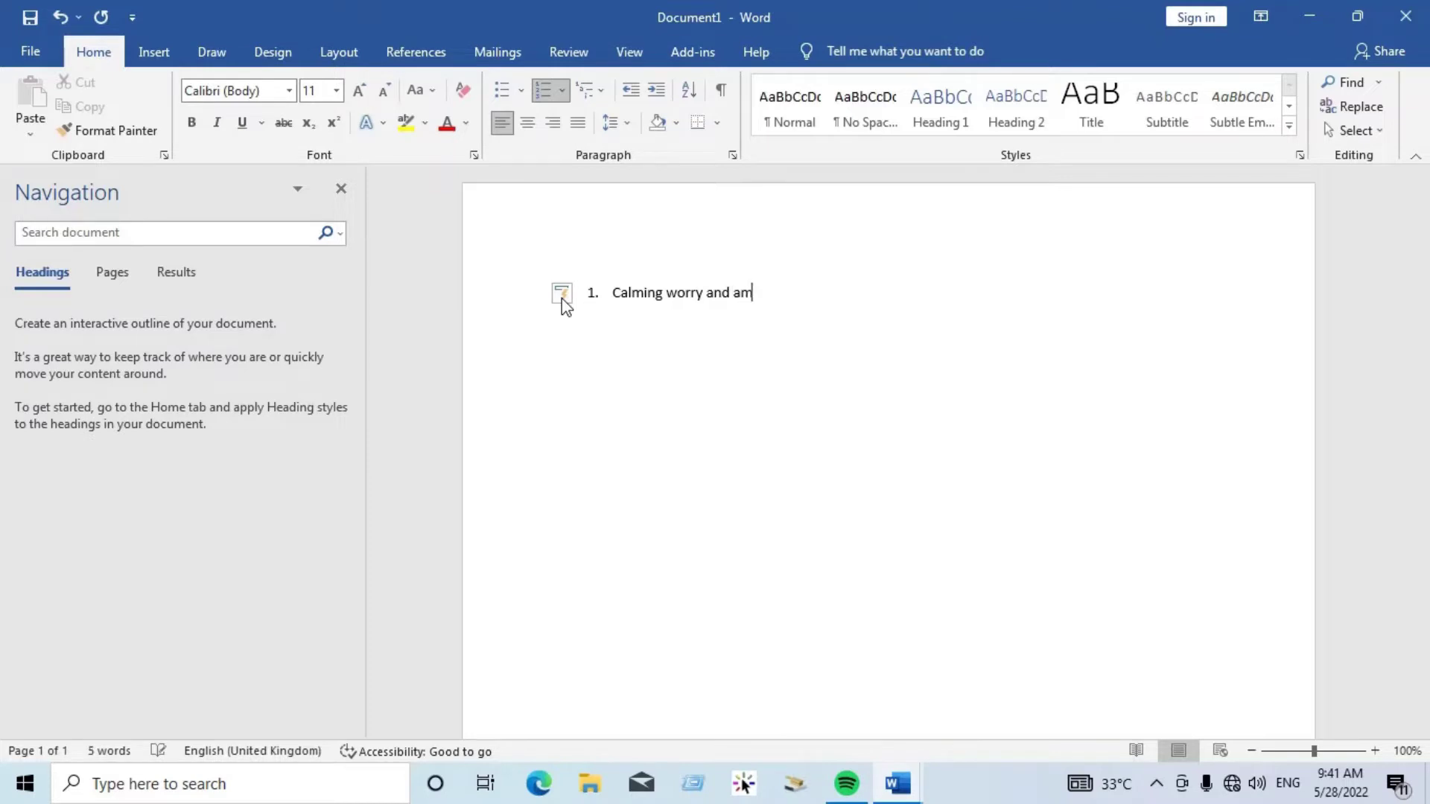
type("xity")
key("BackSpace")
key("BackSpace")
key("BackSpace")
key("BackSpace")
type("iety log book")
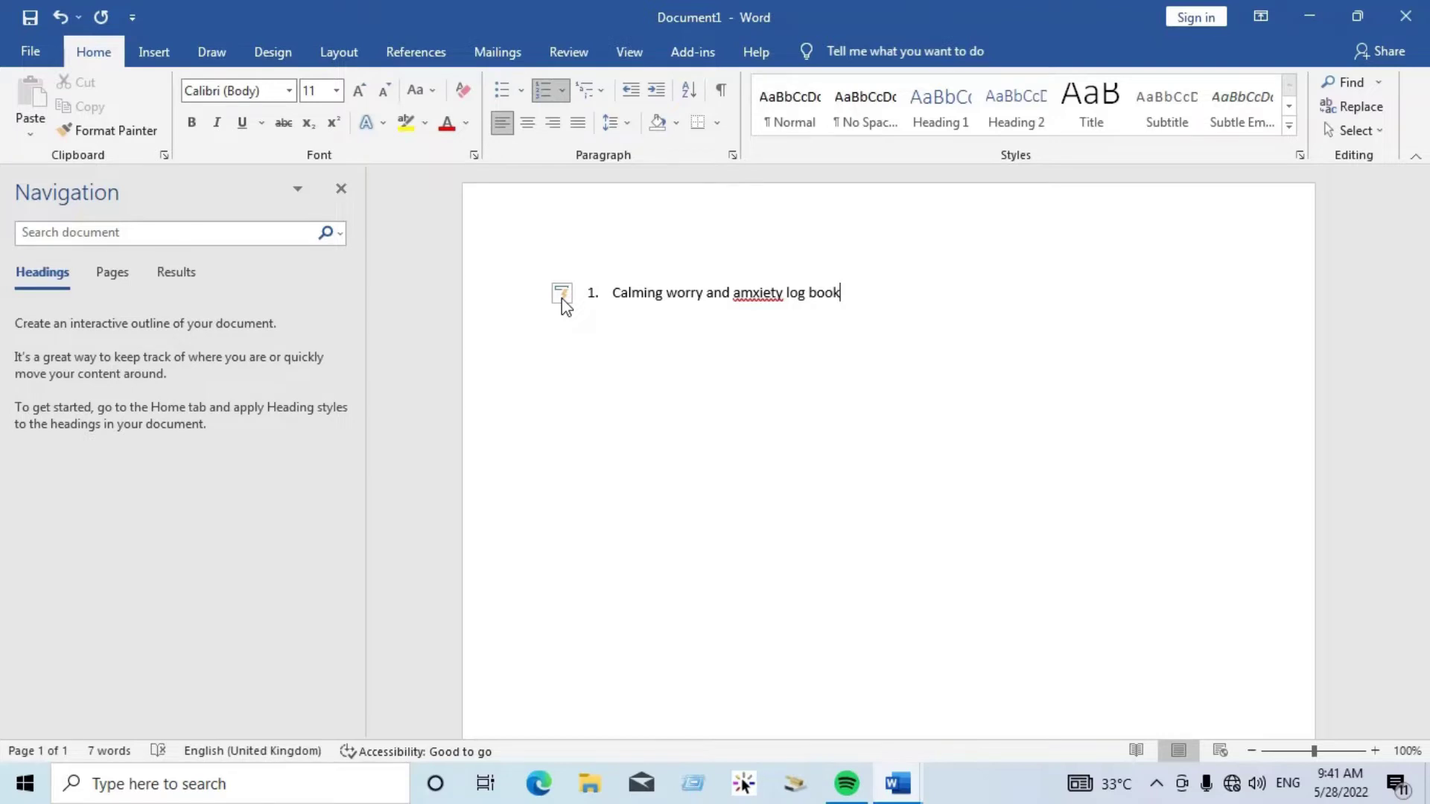
left_click(750, 293)
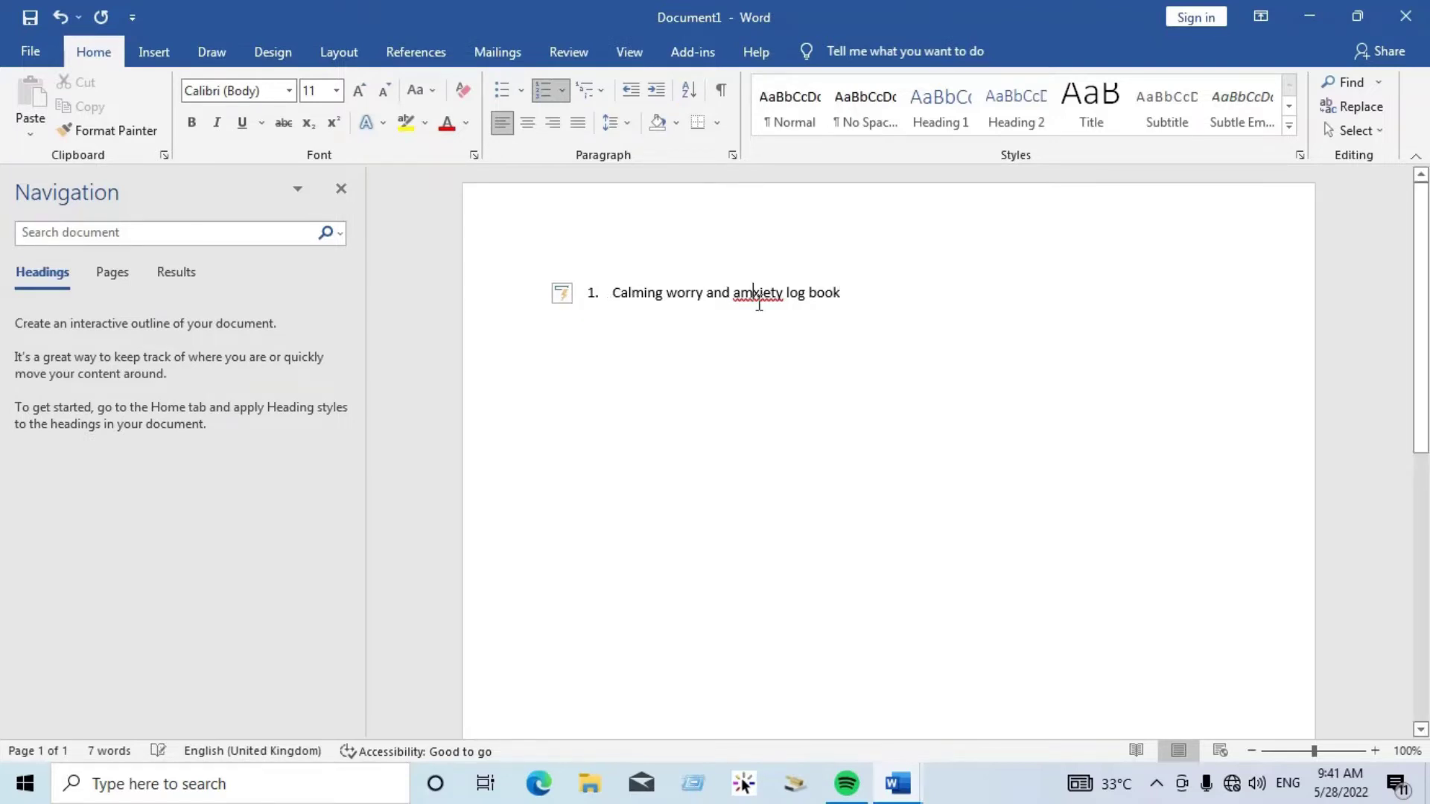
key("BackSpace")
type("n")
left_click(838, 294)
key("Return")
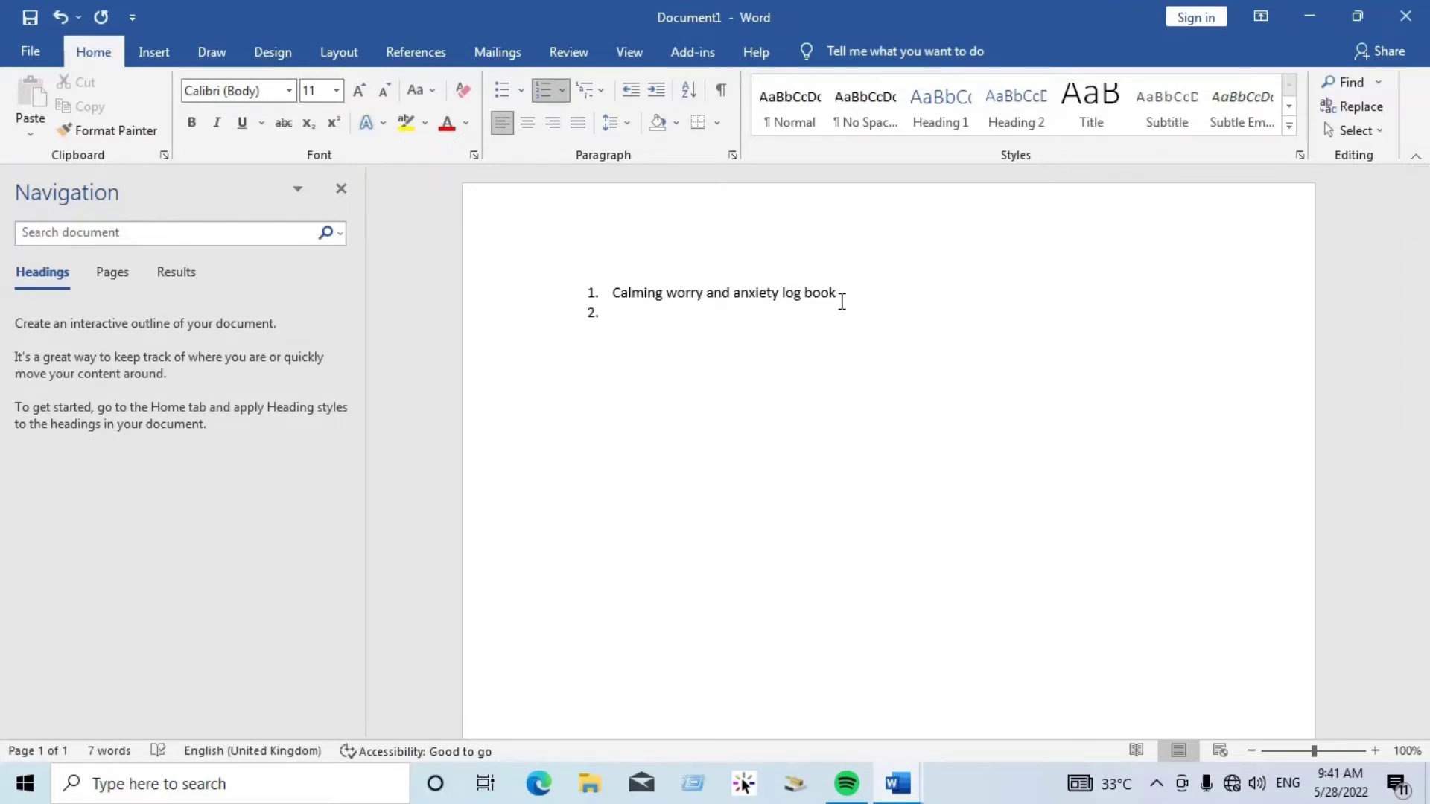
Step: Add "Workout log book" and "Grammy notebook" as items 2 and 3 of the numbered list
type("Workout log book")
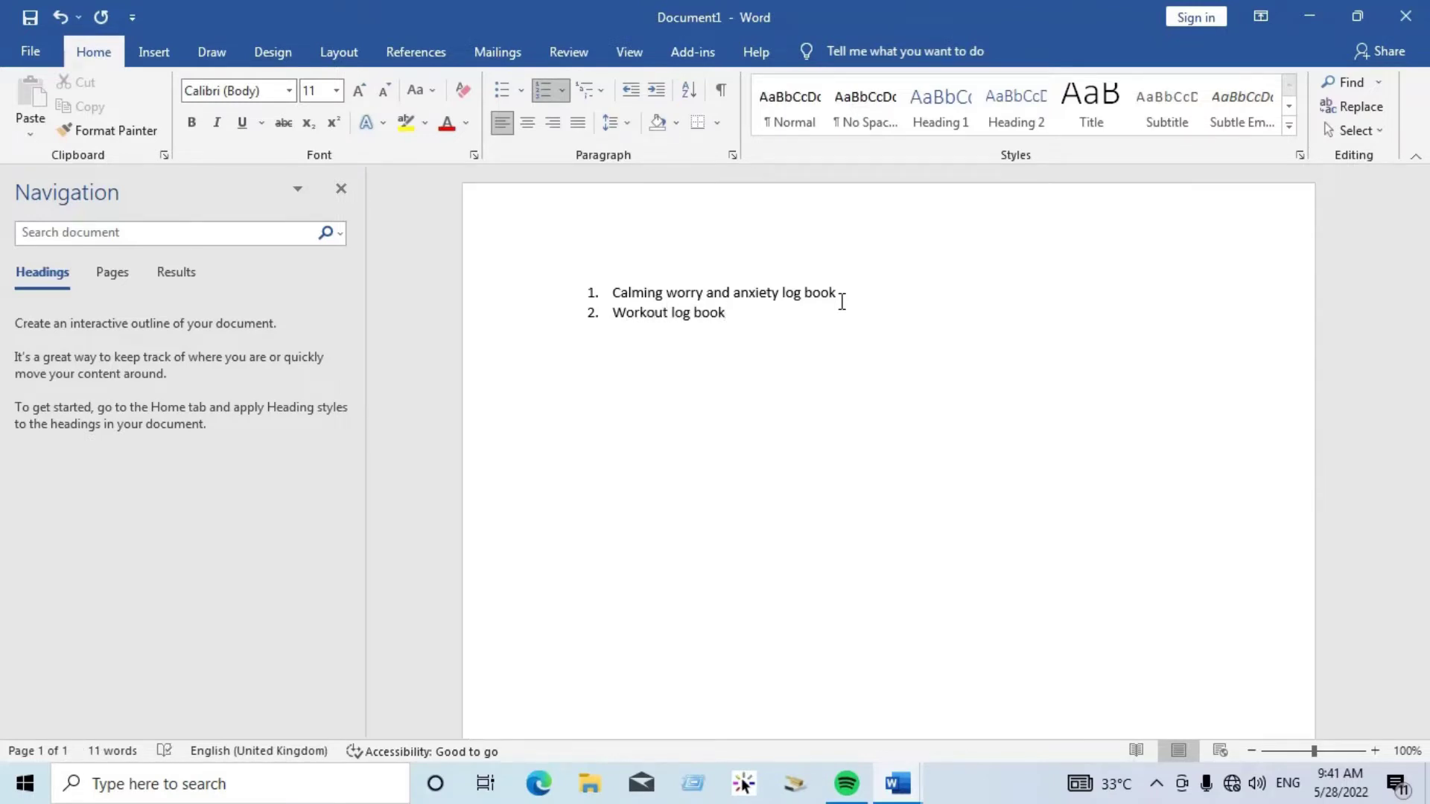
key("Return")
type("Gramm")
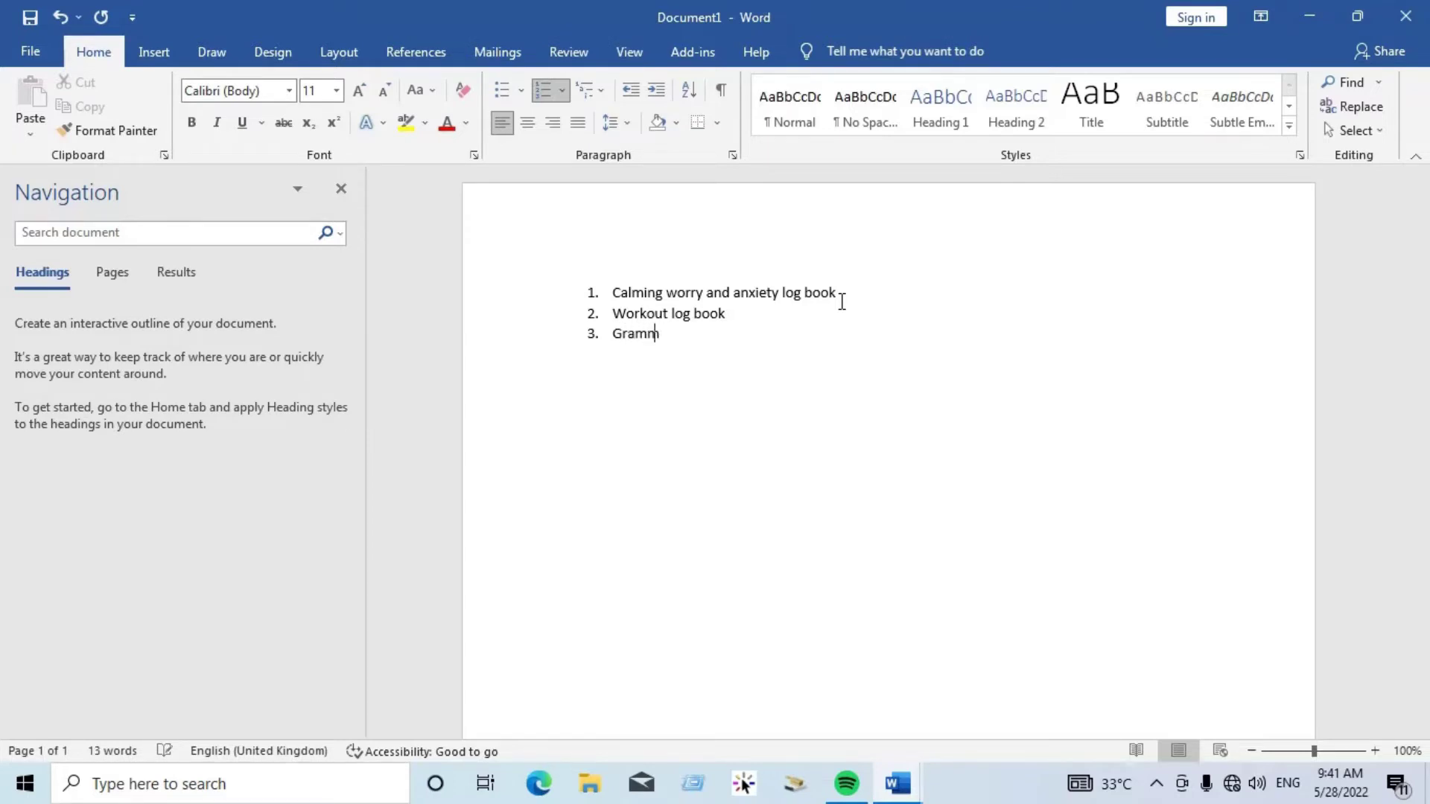
type("y notebook")
key("Return")
Step: Add "Habit trackers" and "Kombucha log book" as items 4 and 5 of the numbered list
type("Habit tr")
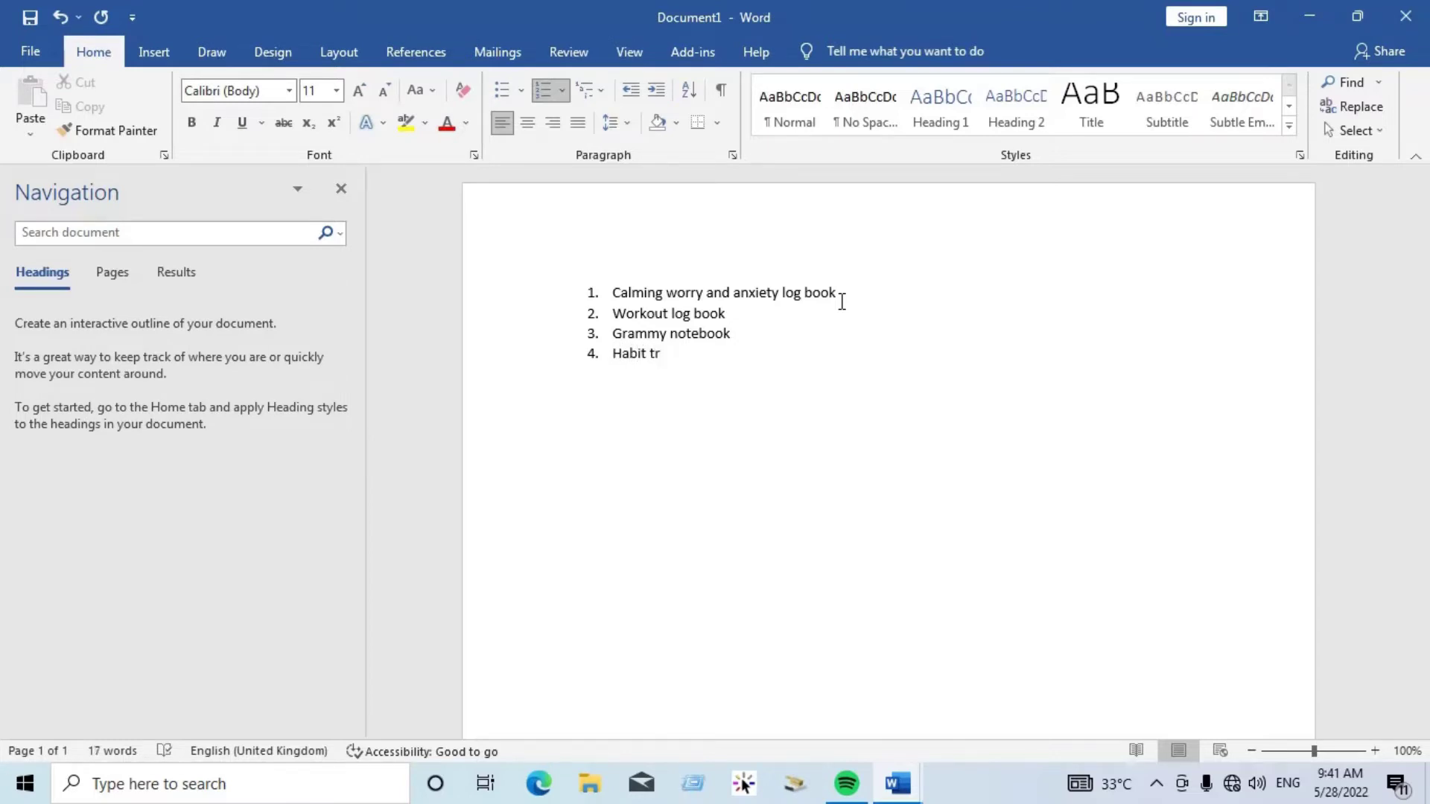
type("ackers")
key("Return")
type("Kombucha")
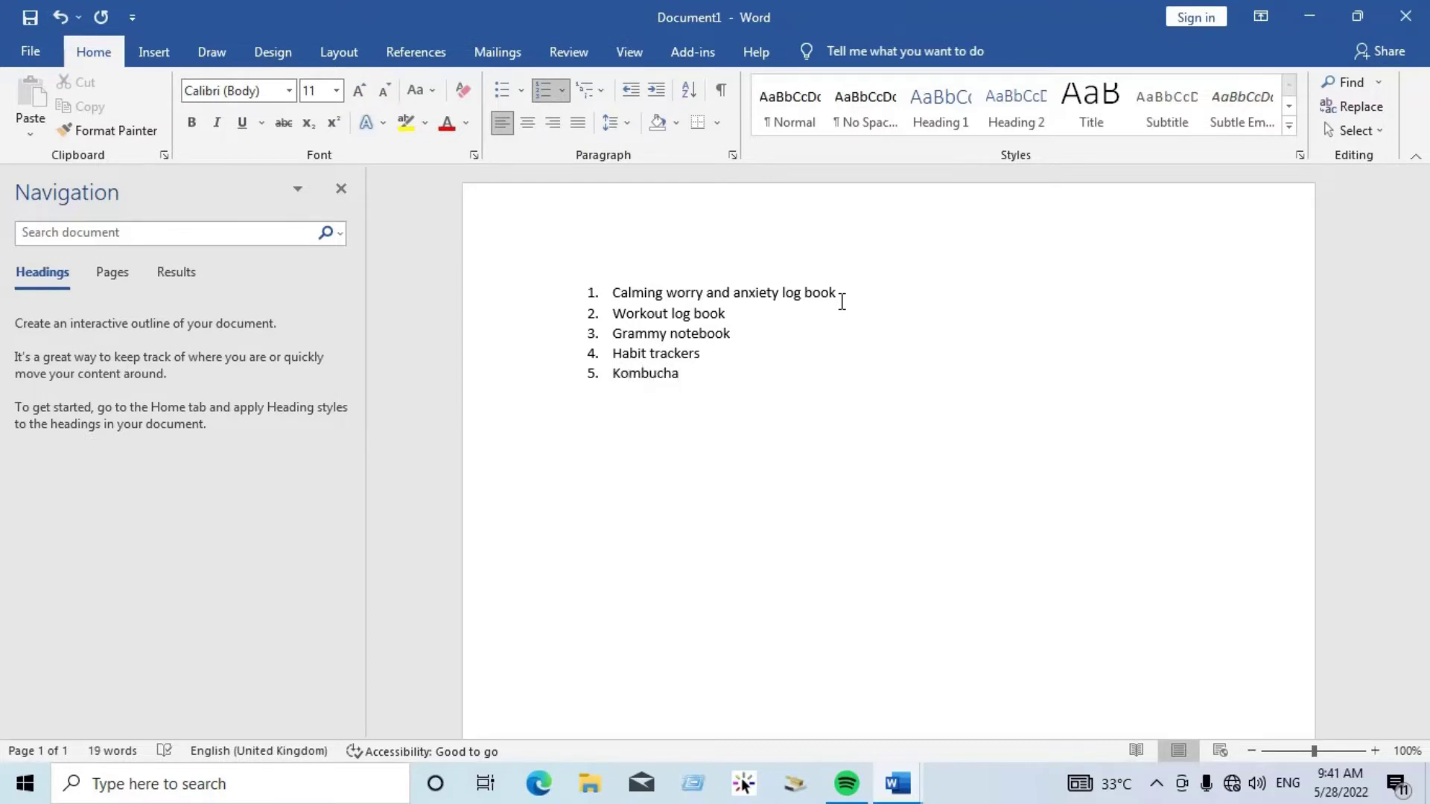
type(" log book")
key("Return")
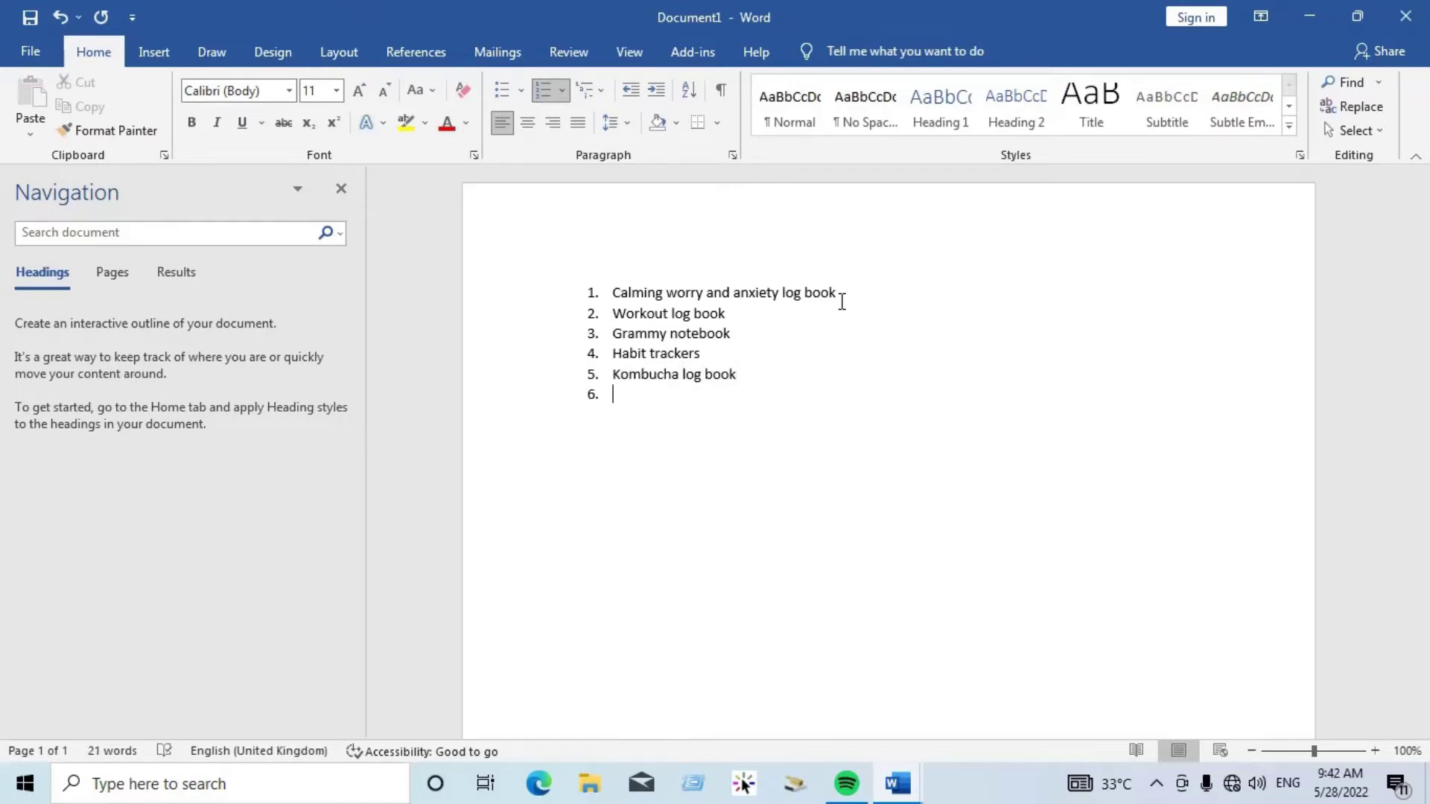
Step: Add "Positivity journal" as item 6 of the numbered list, fixing its misspelling and using a lowercase "journal"
type("Positiviy Journal")
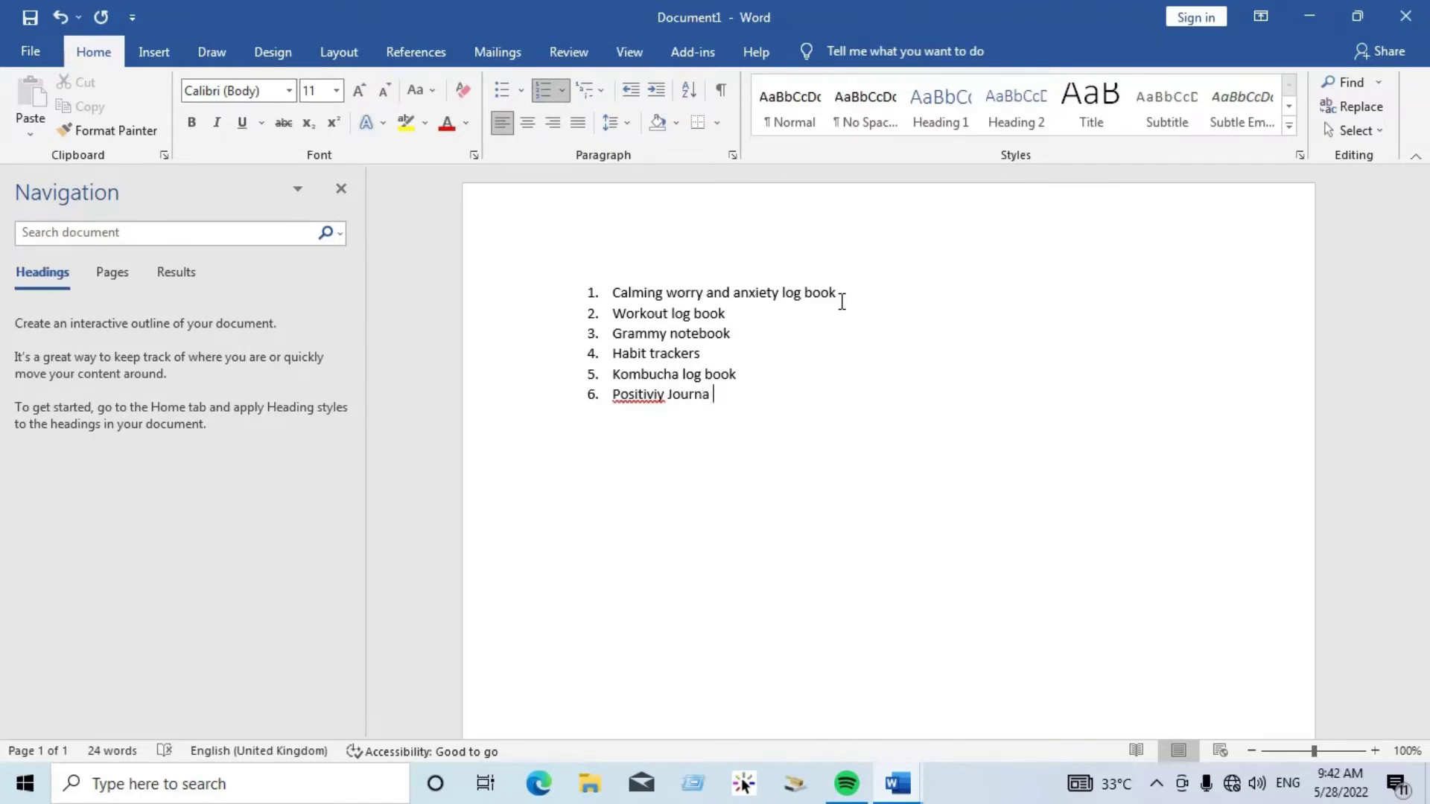
key("BackSpace")
key("BackSpace")
key("BackSpace")
key("BackSpace")
key("BackSpace")
key("BackSpace")
key("BackSpace")
key("BackSpace")
key("BackSpace")
type("ty journa;")
key("BackSpace")
type("l")
key("Return")
Step: Add "3 column notebooks" as item 7, correcting the missing space and accepting the suggested plural "notebooks"
type("3column")
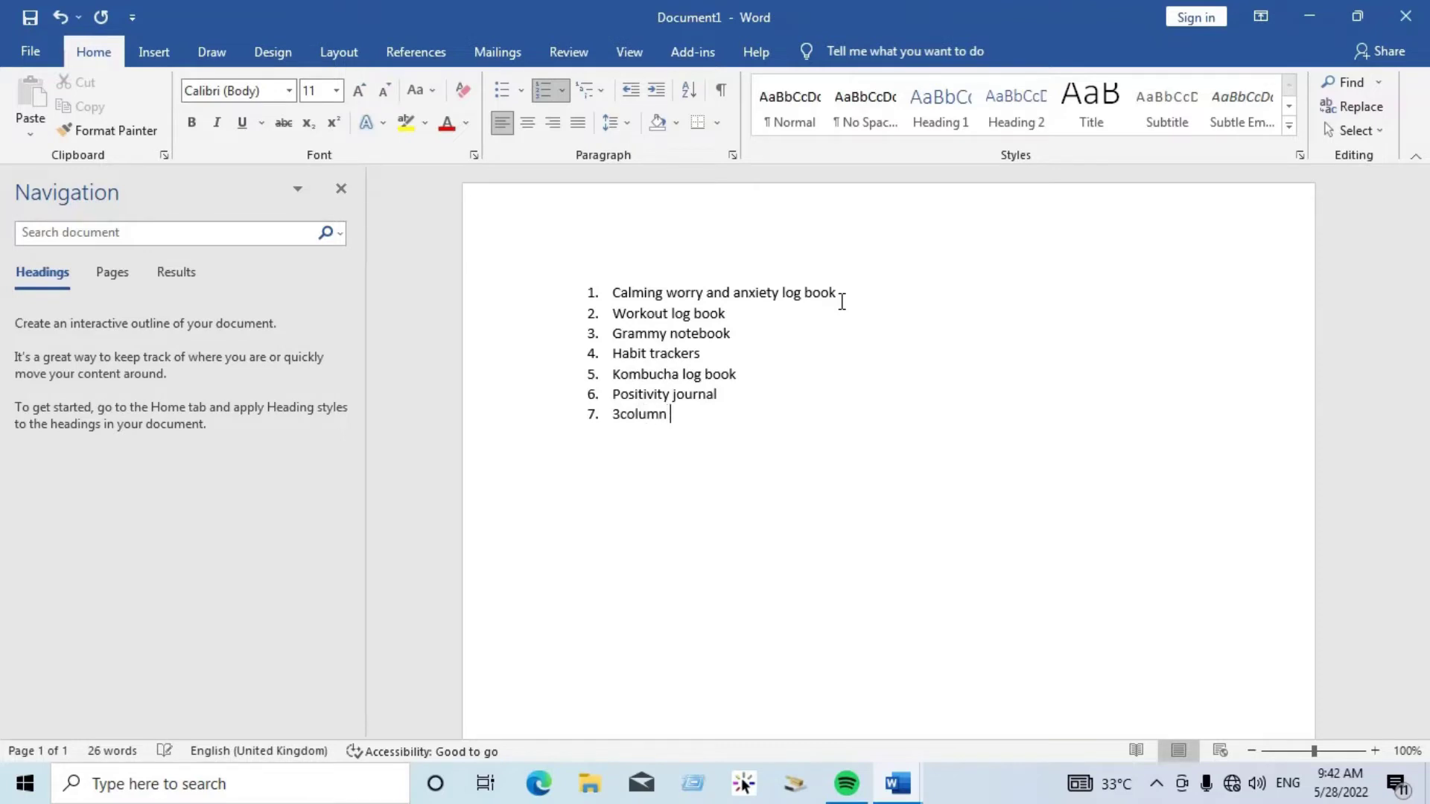
type(" notebook")
key("Return")
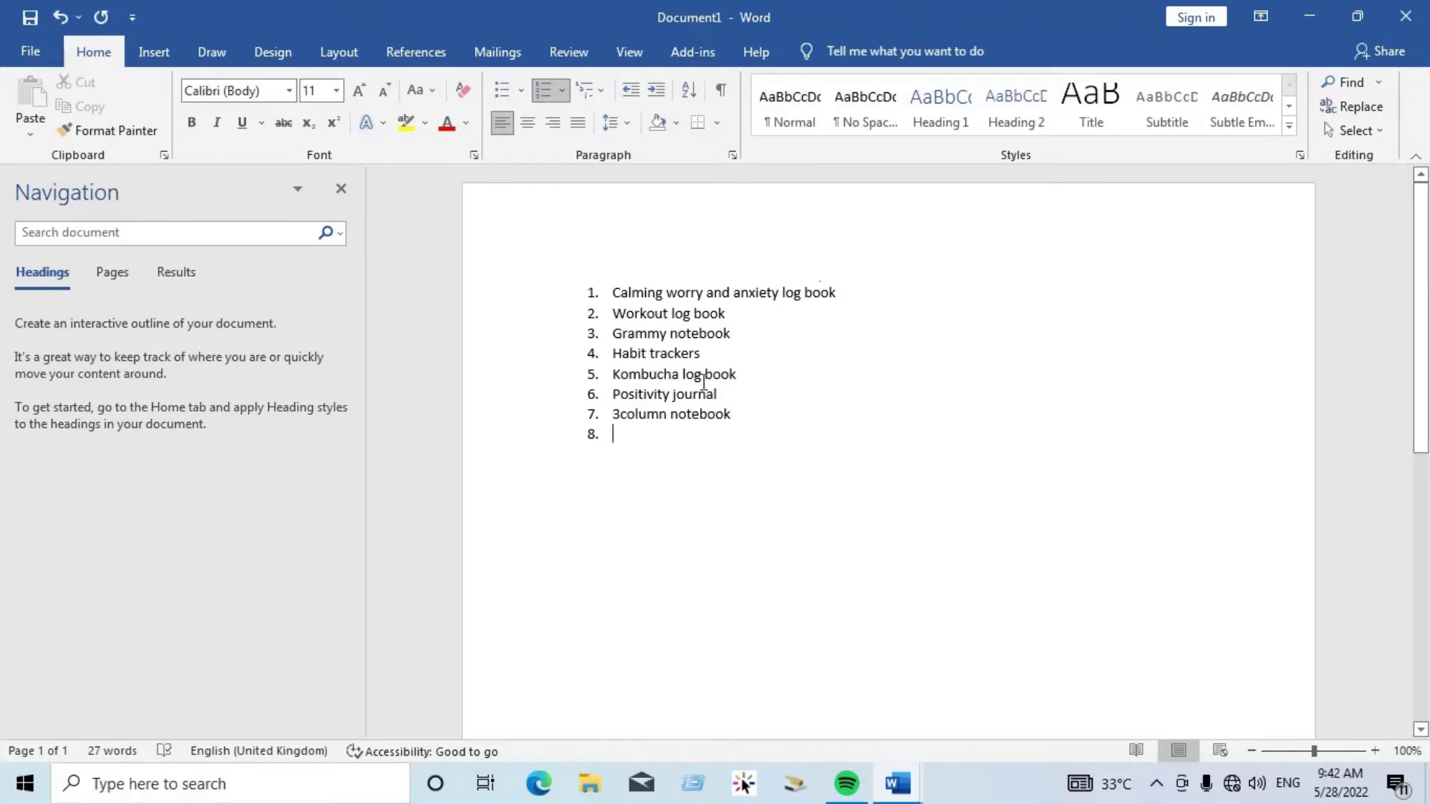
left_click(615, 415)
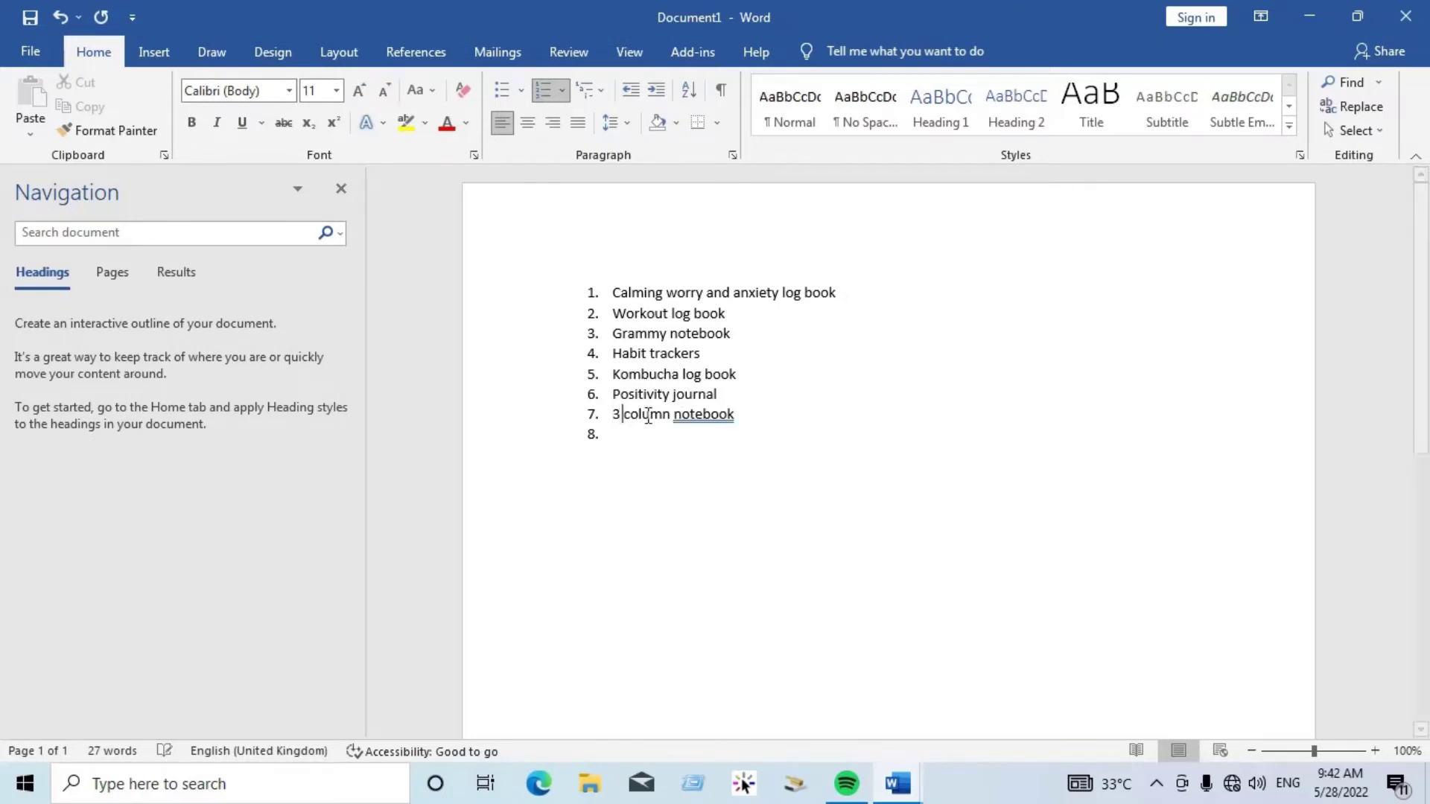
key("Right")
key("Return")
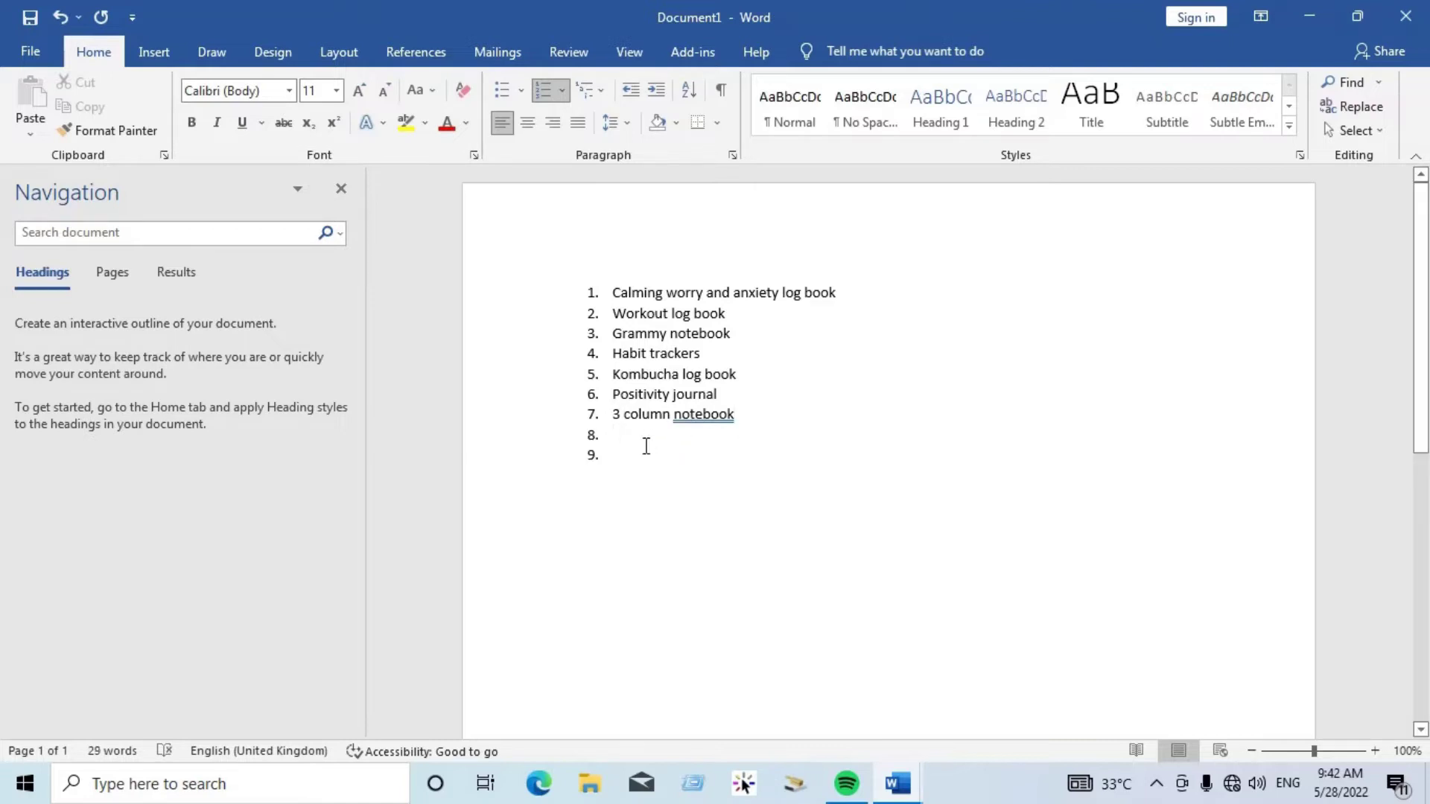
left_click(703, 415)
right_click(713, 419)
left_click(635, 438)
Step: Add "Self-love workbooks" as item 8, accepting the suggested hyphenated spelling "Self-love"
left_click(626, 438)
type("Self ")
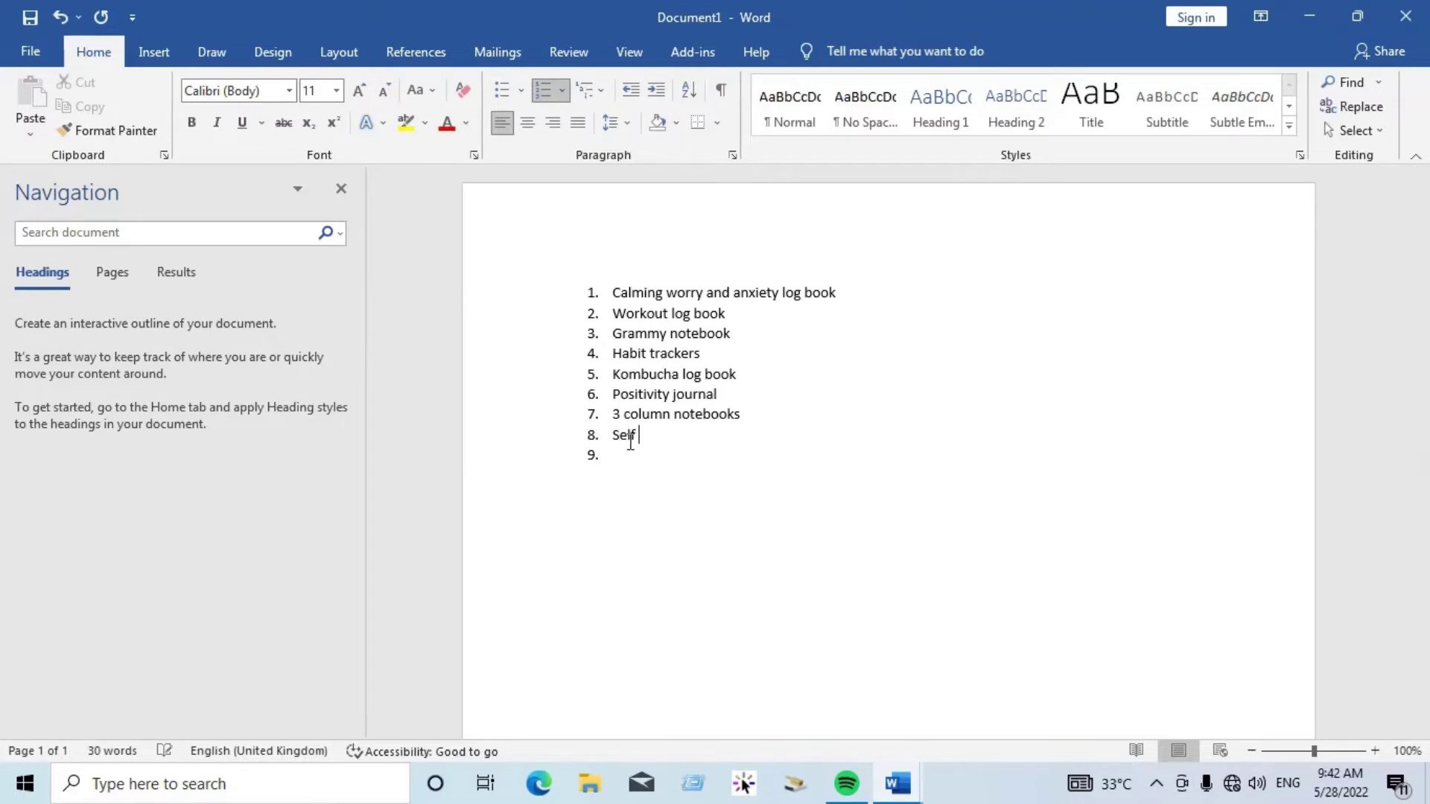
type("love workbooks")
right_click(631, 439)
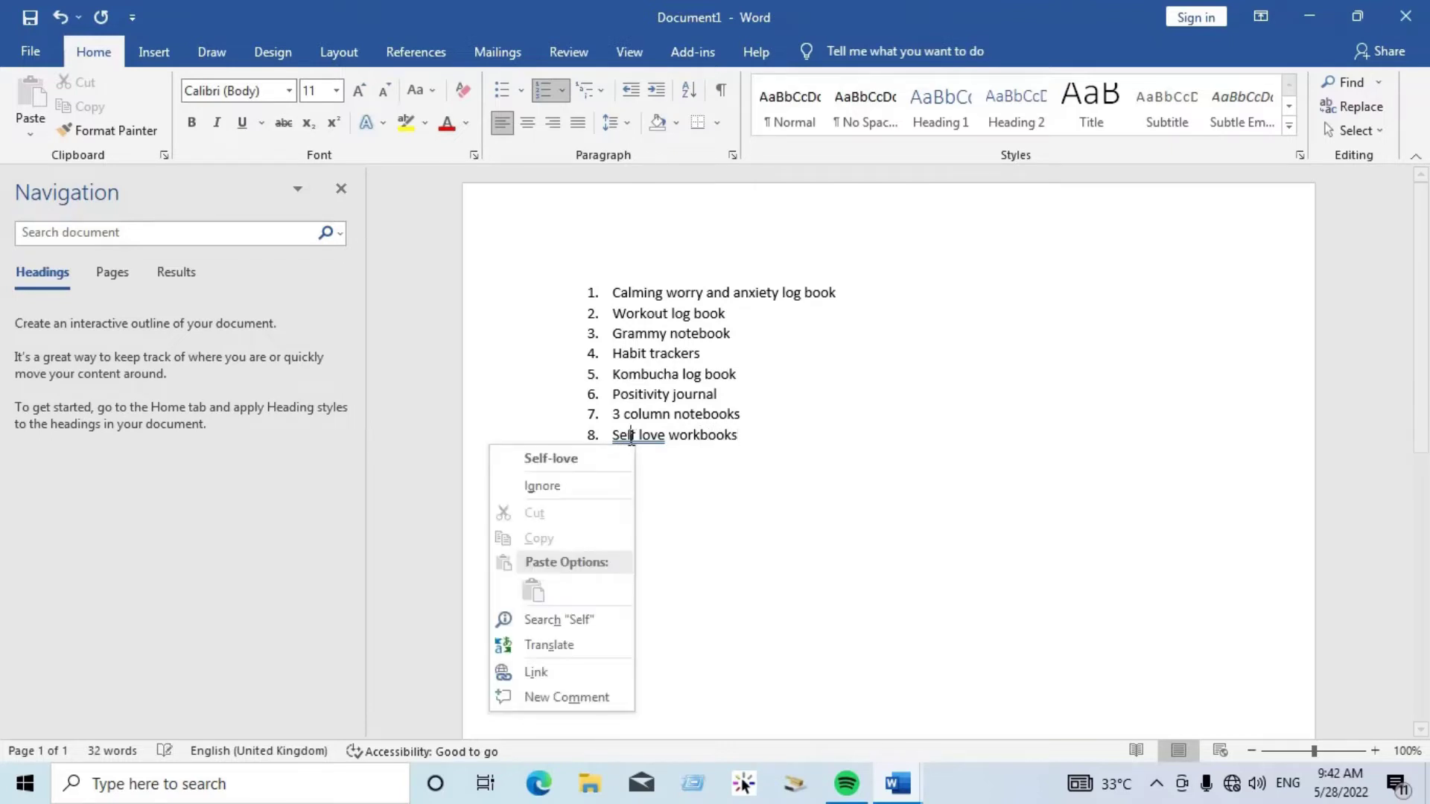
left_click(587, 466)
key("Return")
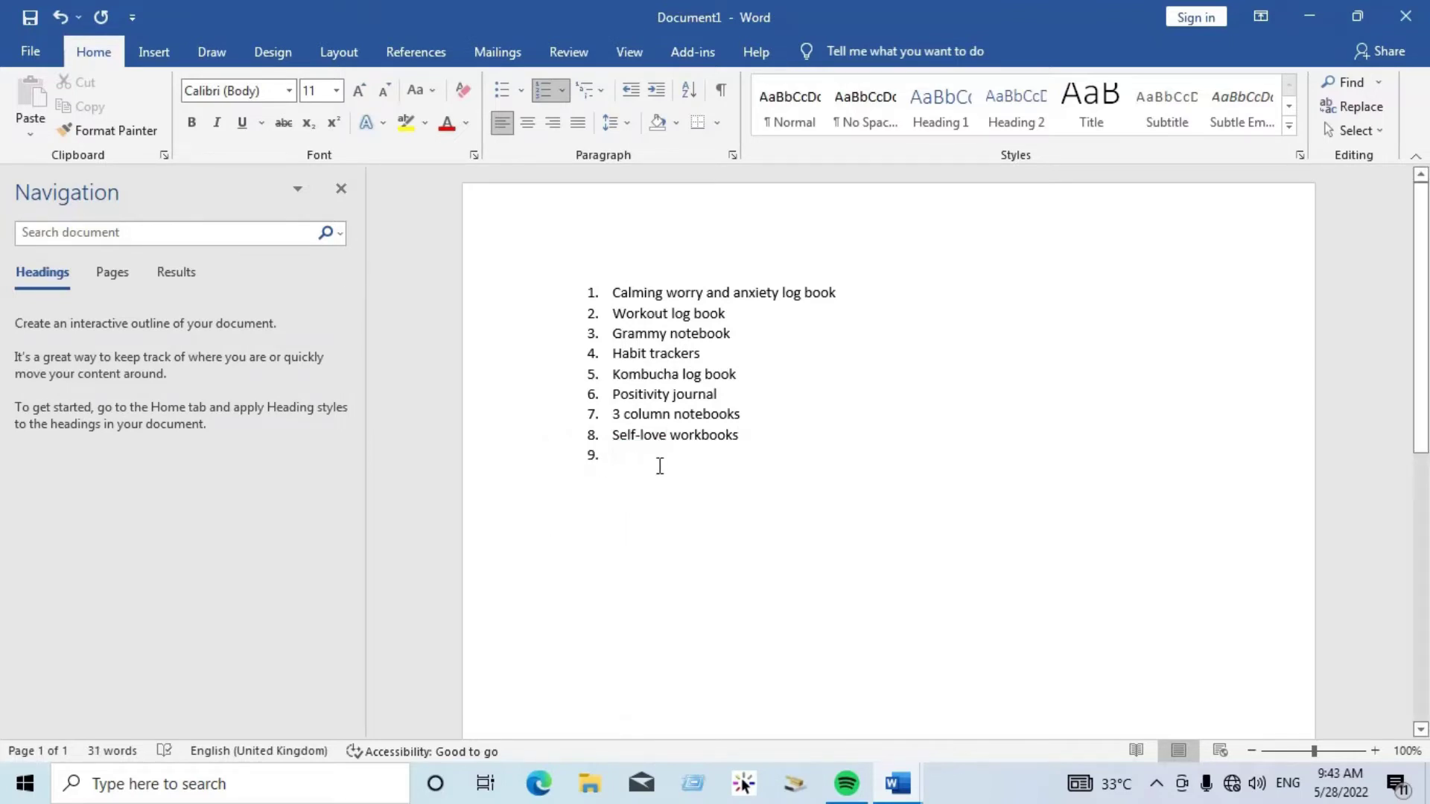
Step: Add "Giant notebook" and "Handwriting practice paper" as items 9 and 10 of the numbered list
type("Gian")
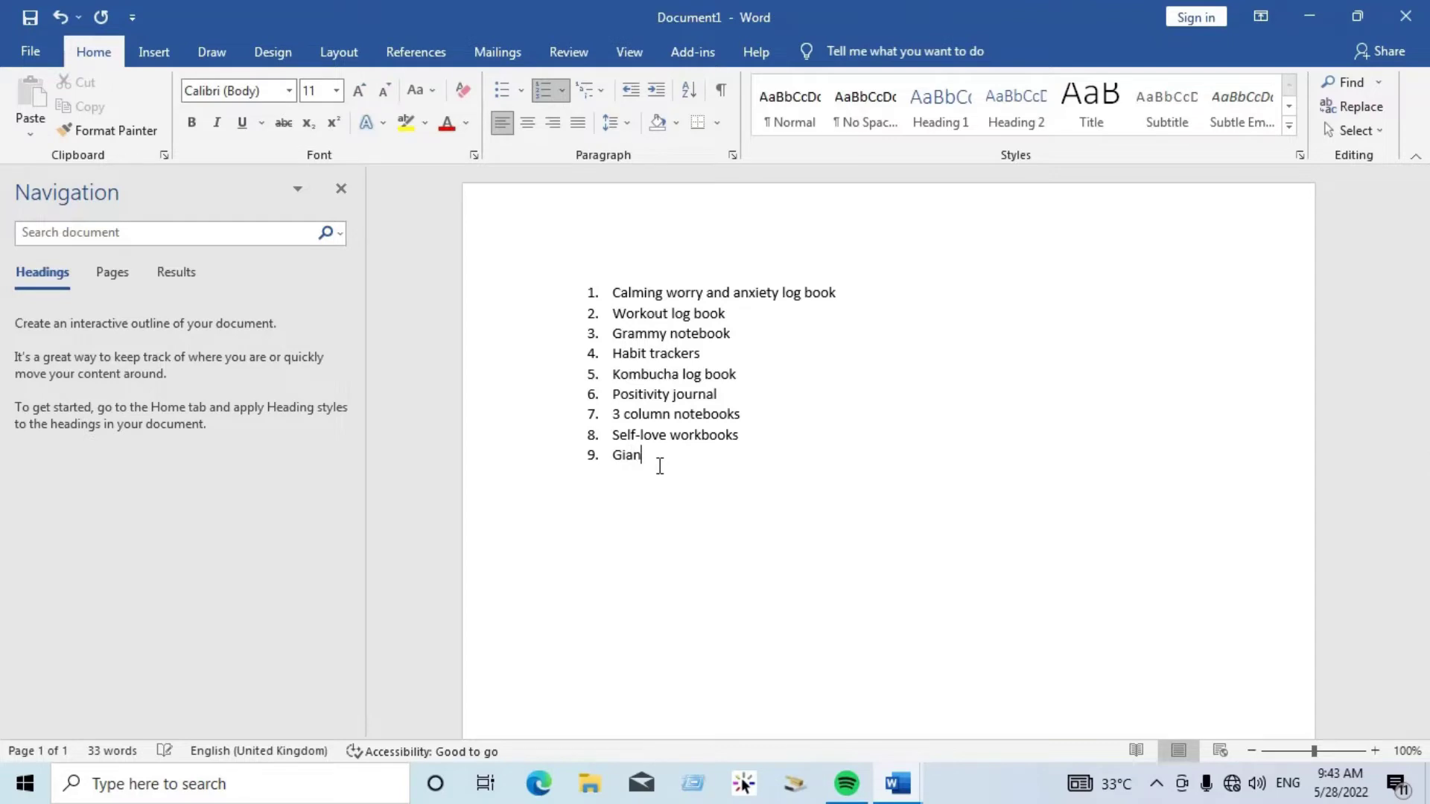
type("t no")
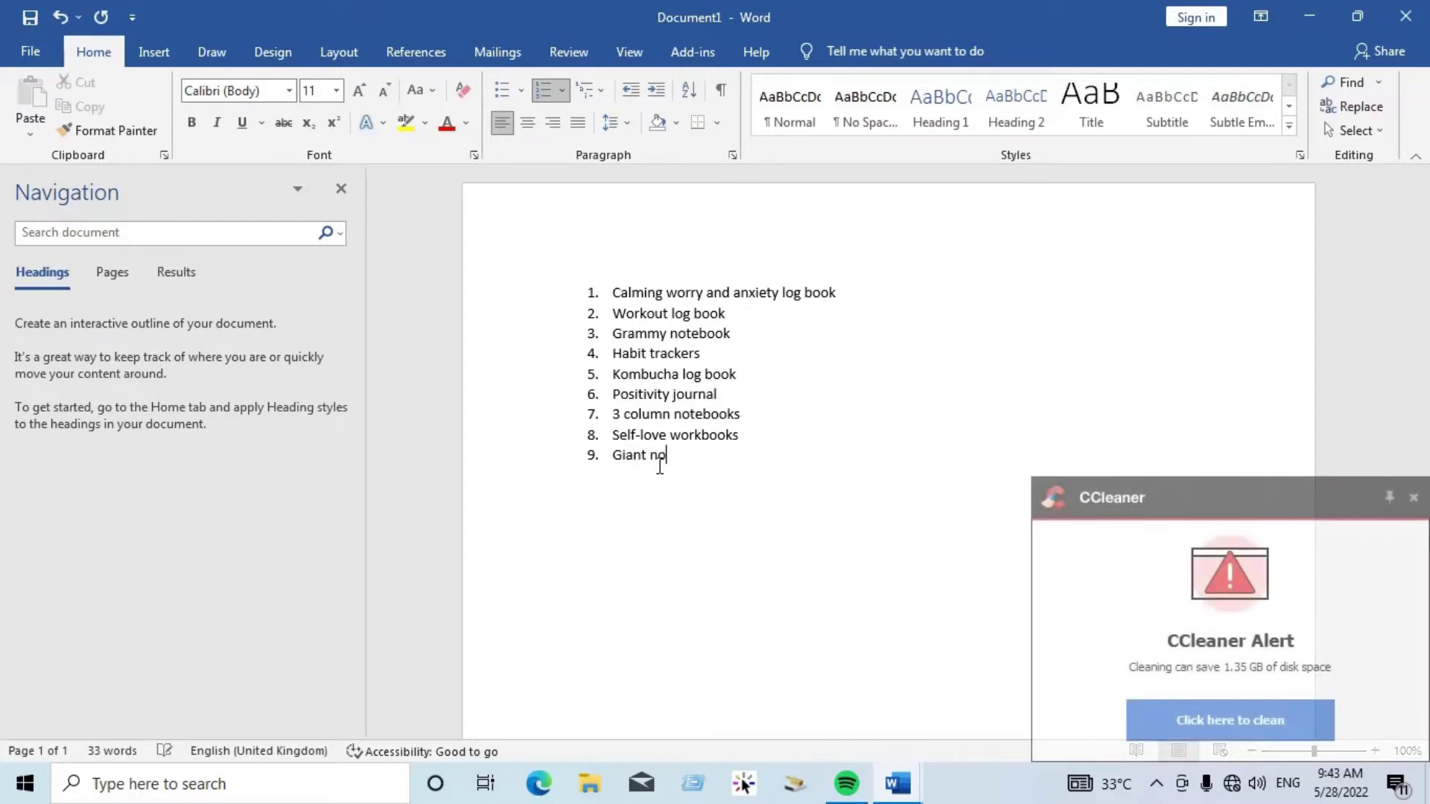
type("tebook")
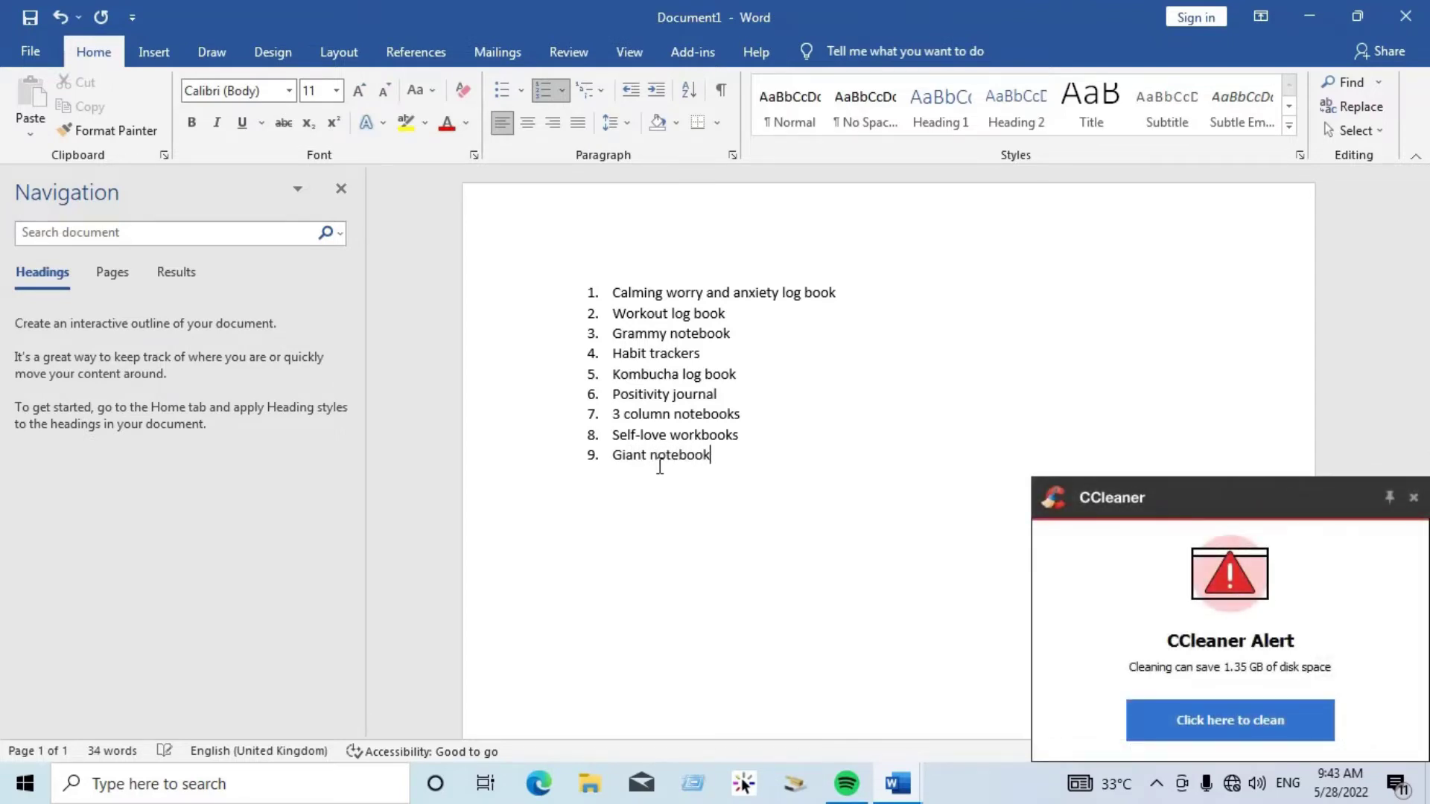
key("Return")
type("Handwriting ")
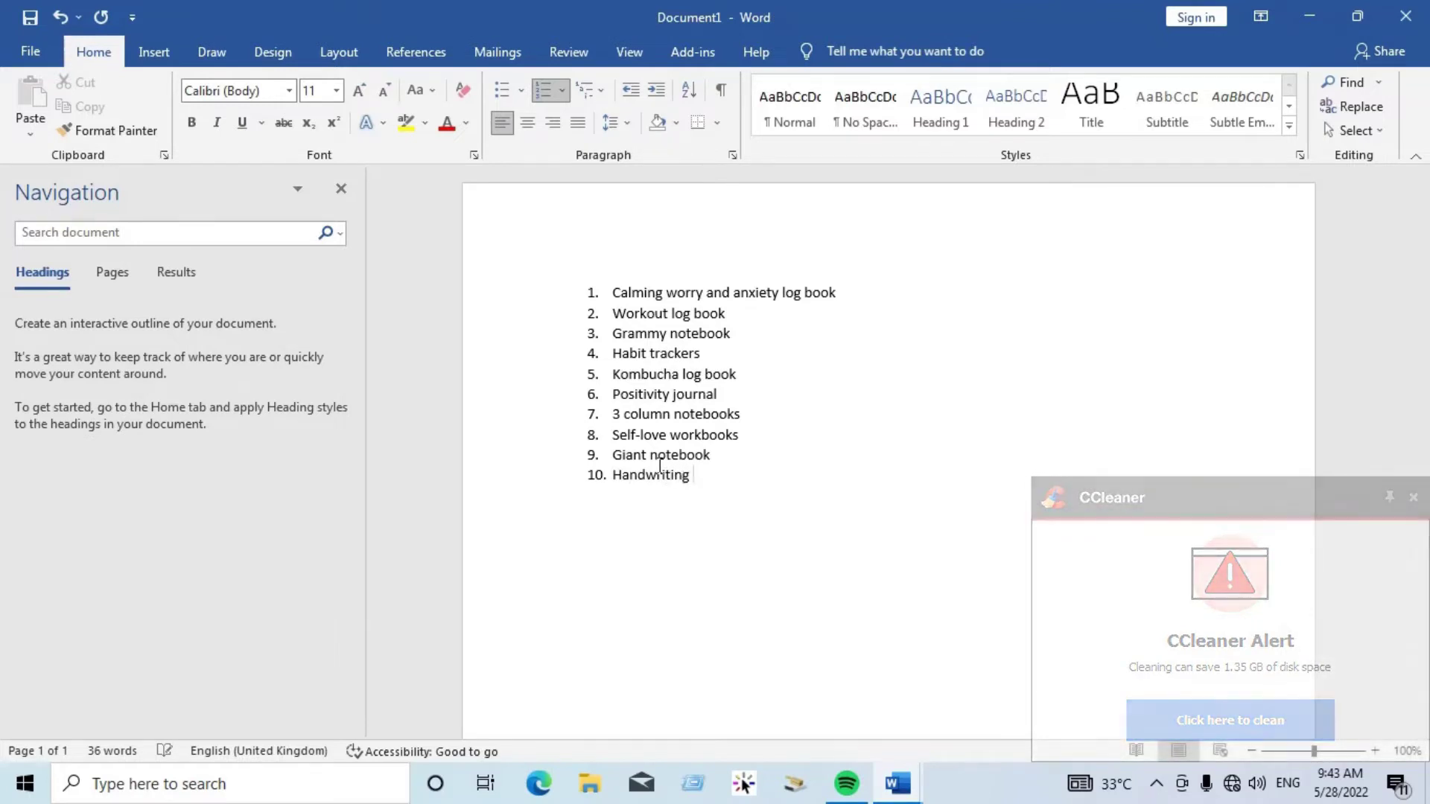
type("prac")
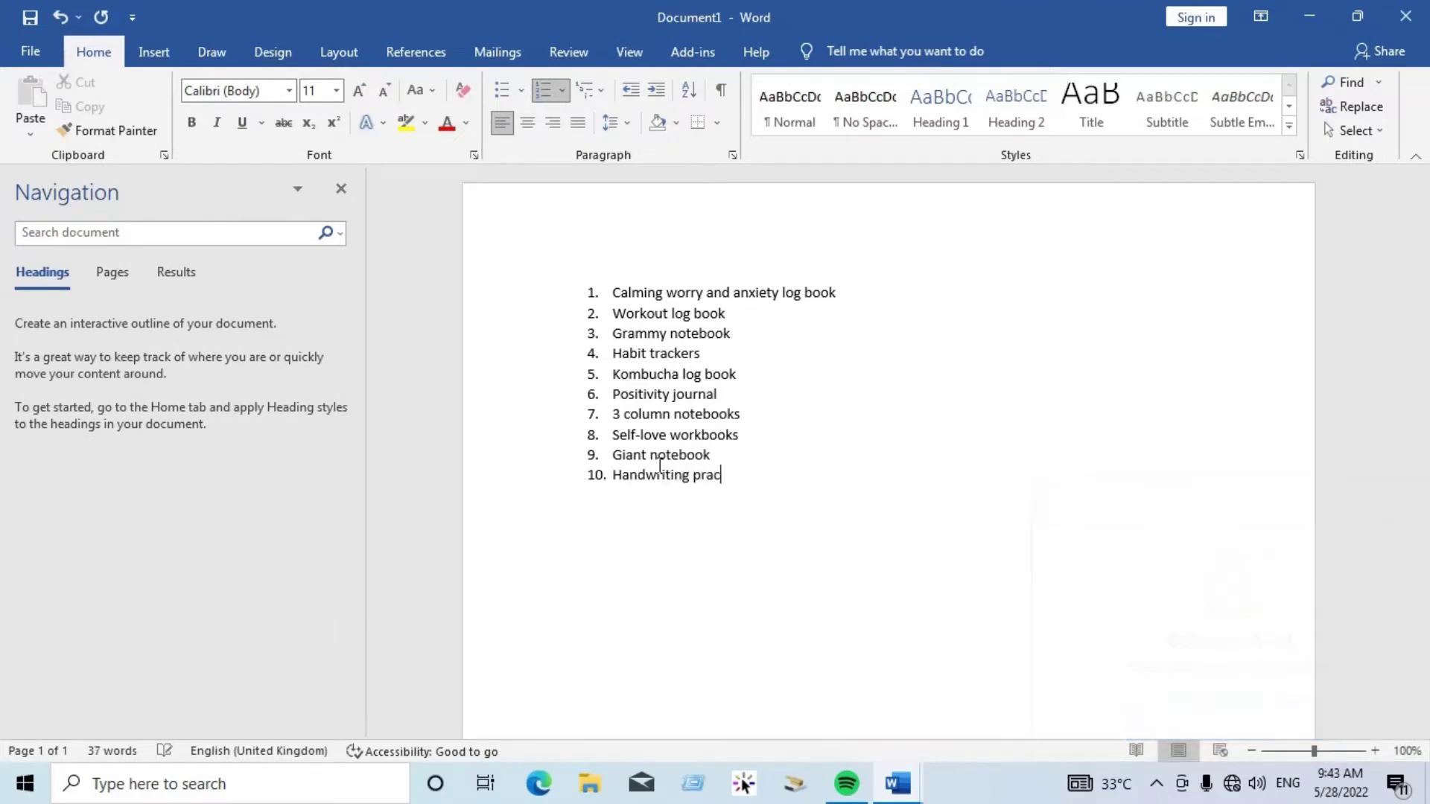
type("tice paper")
key("Return")
Step: Add "Wedding planner" and "Blog planner" as items 11 and 12 of the numbered list
type("Weddi")
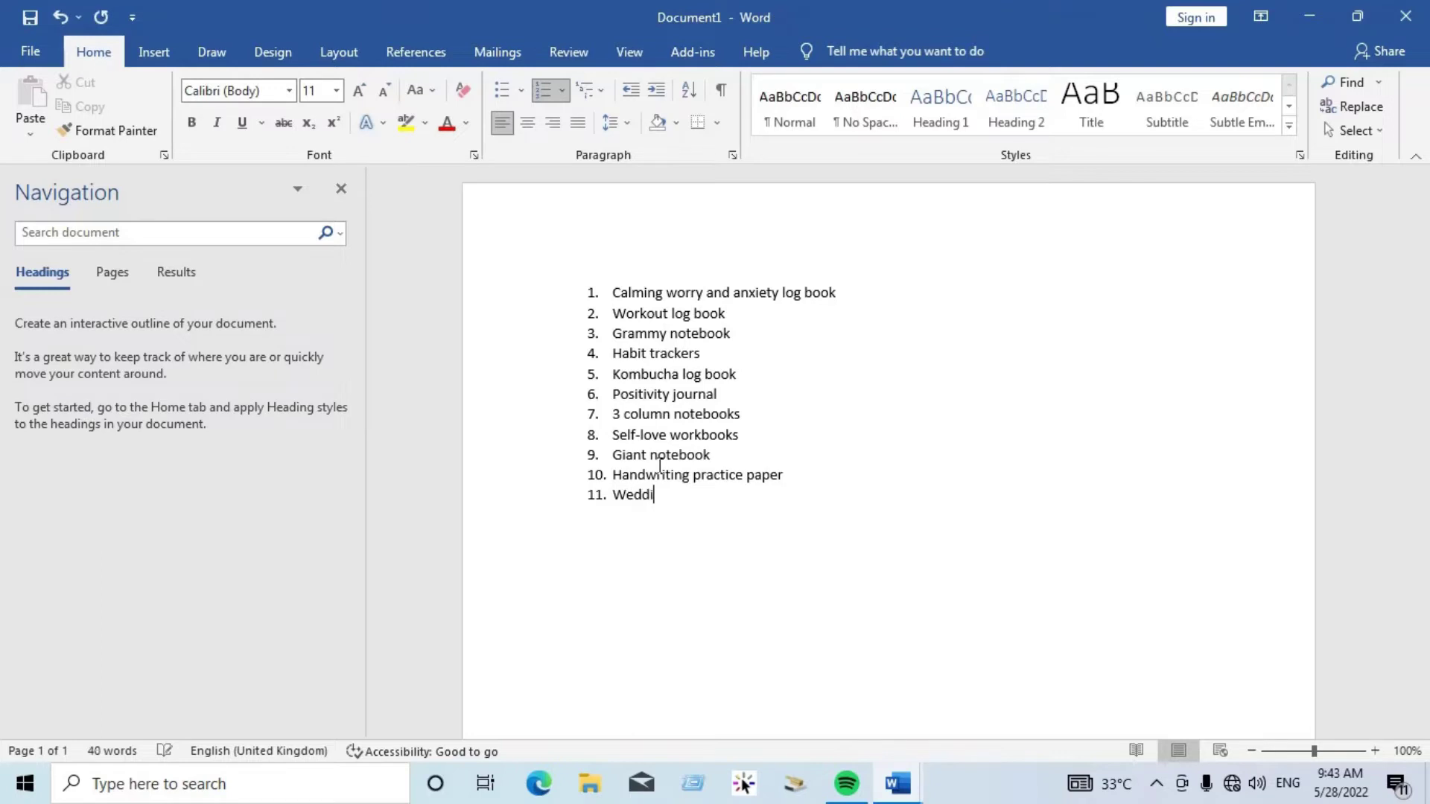
type("ng planner")
key("Return")
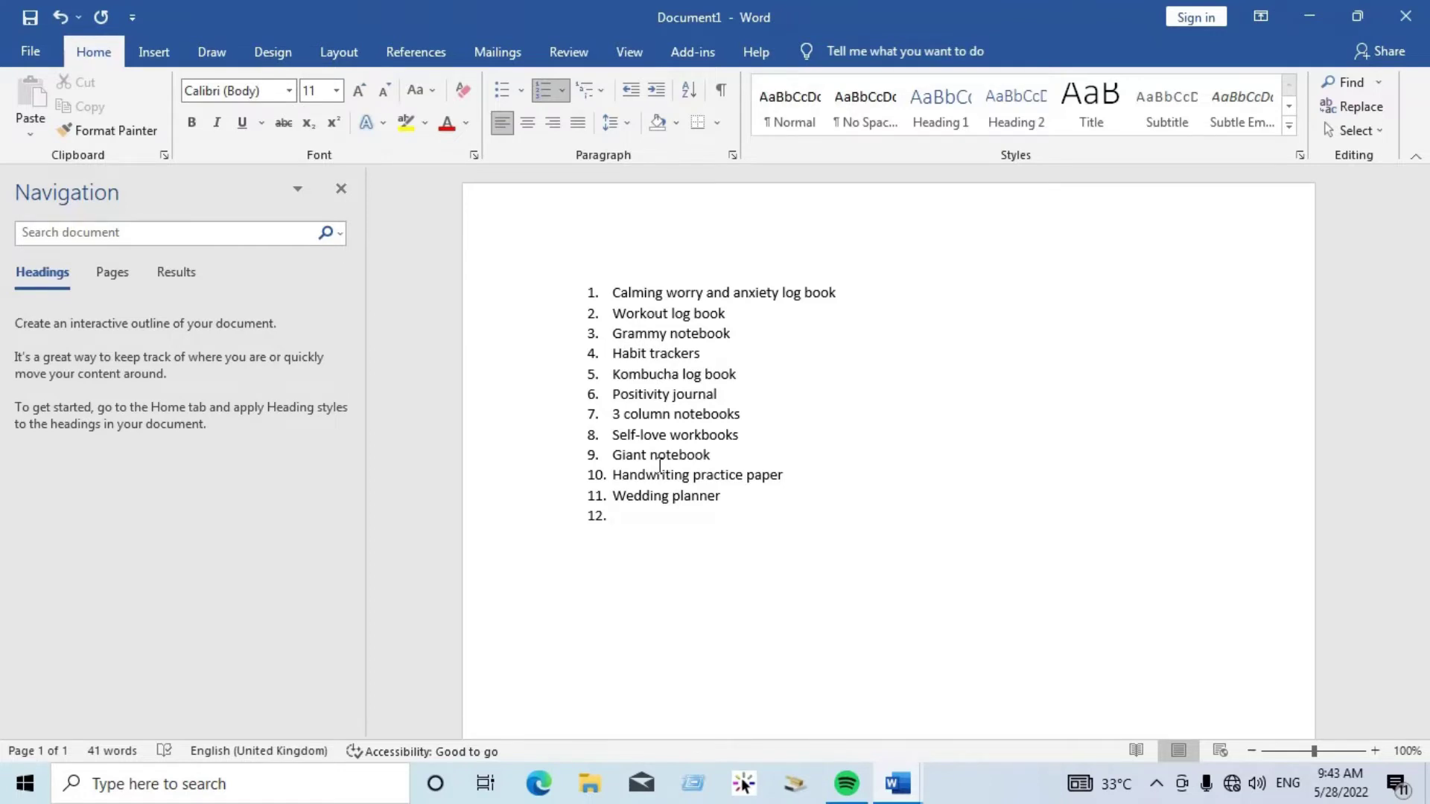
type("Blog planner")
key("Return")
Step: Add "Witchy journal" and "Social media planner" as items 13 and 14 of the numbered list
type("Wit")
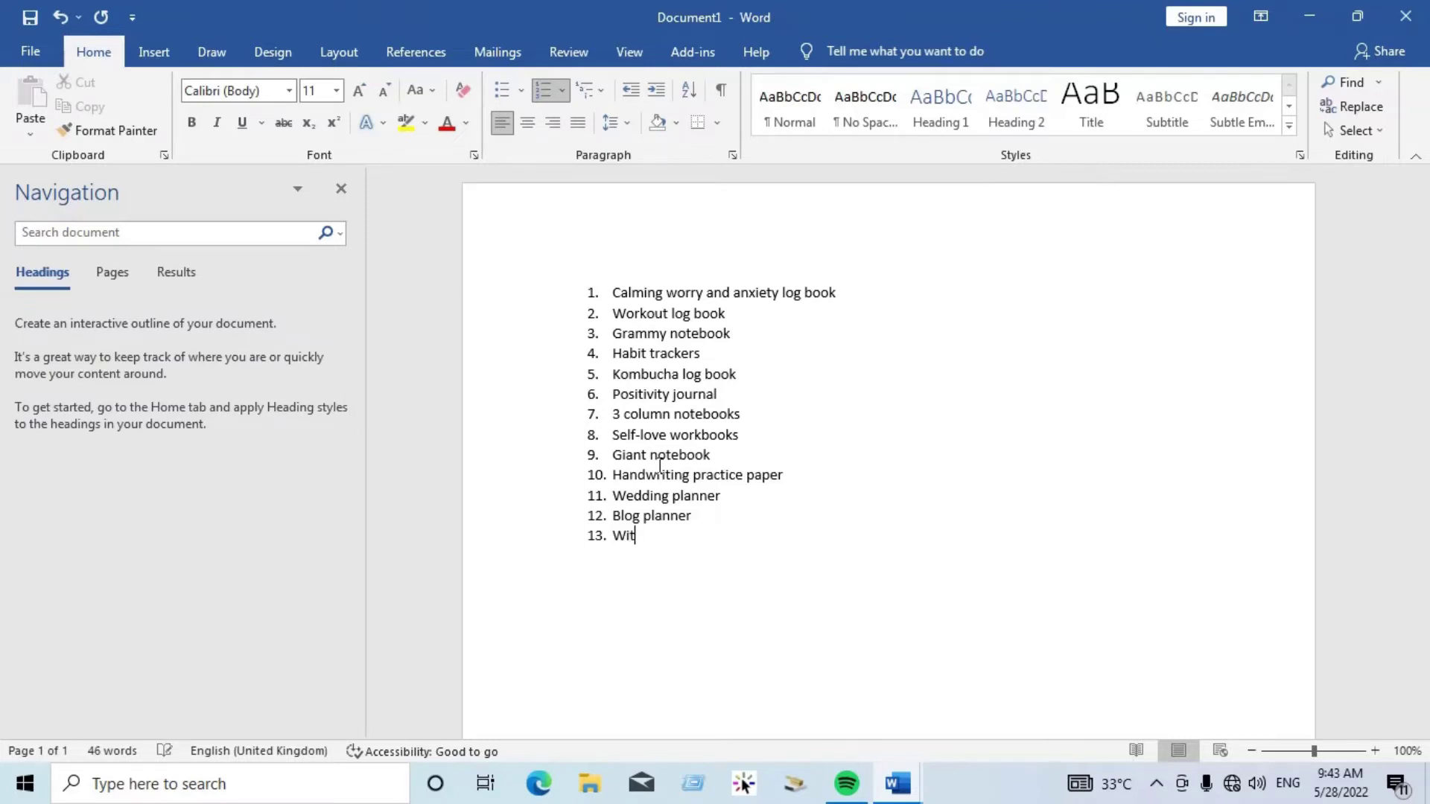
type("chy journal")
key("Return")
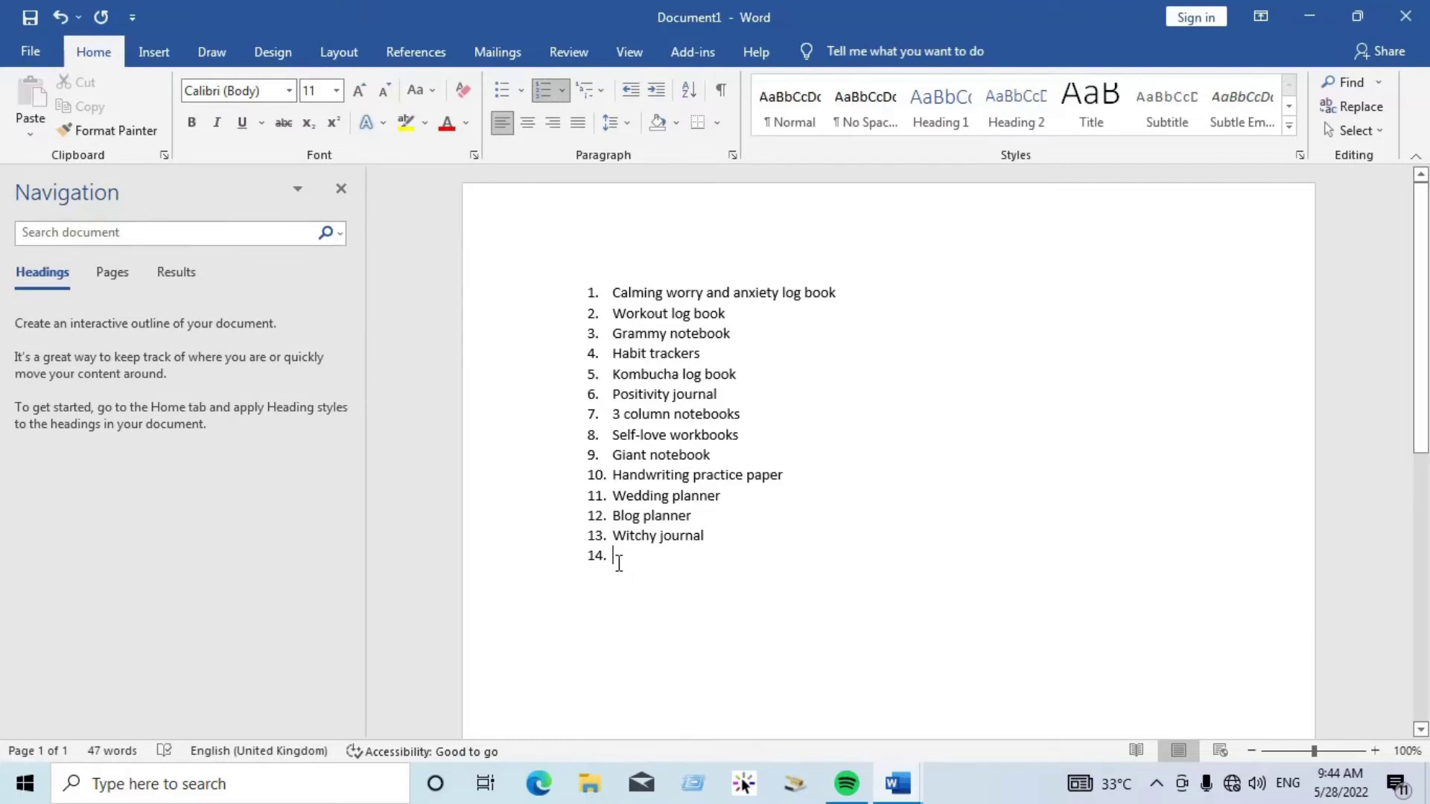
type("So")
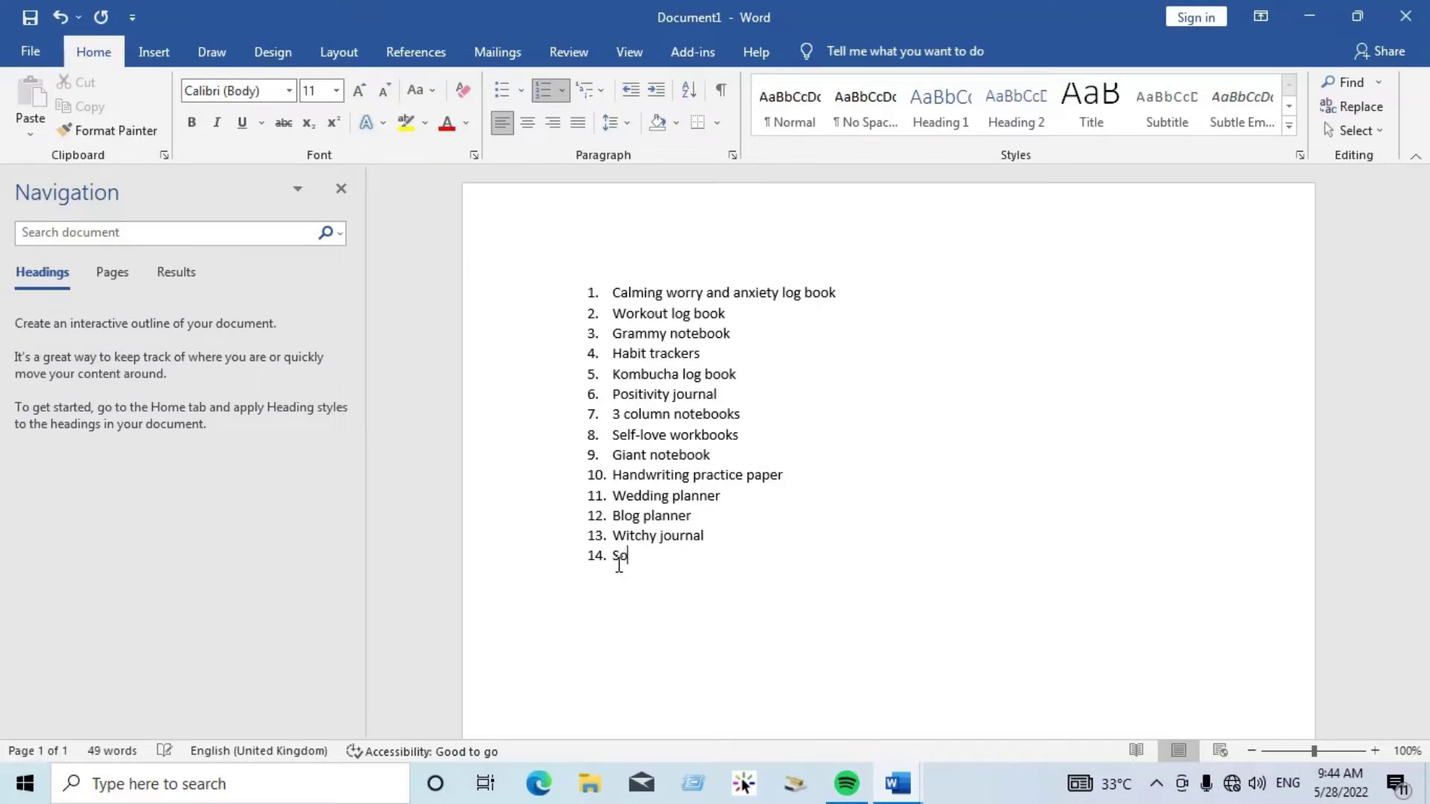
type("cial media planner")
key("Return")
Step: Add "Home renovation planner" and "Weight loss trackers" as items 15 and 16 of the numbered list
type("Home reno")
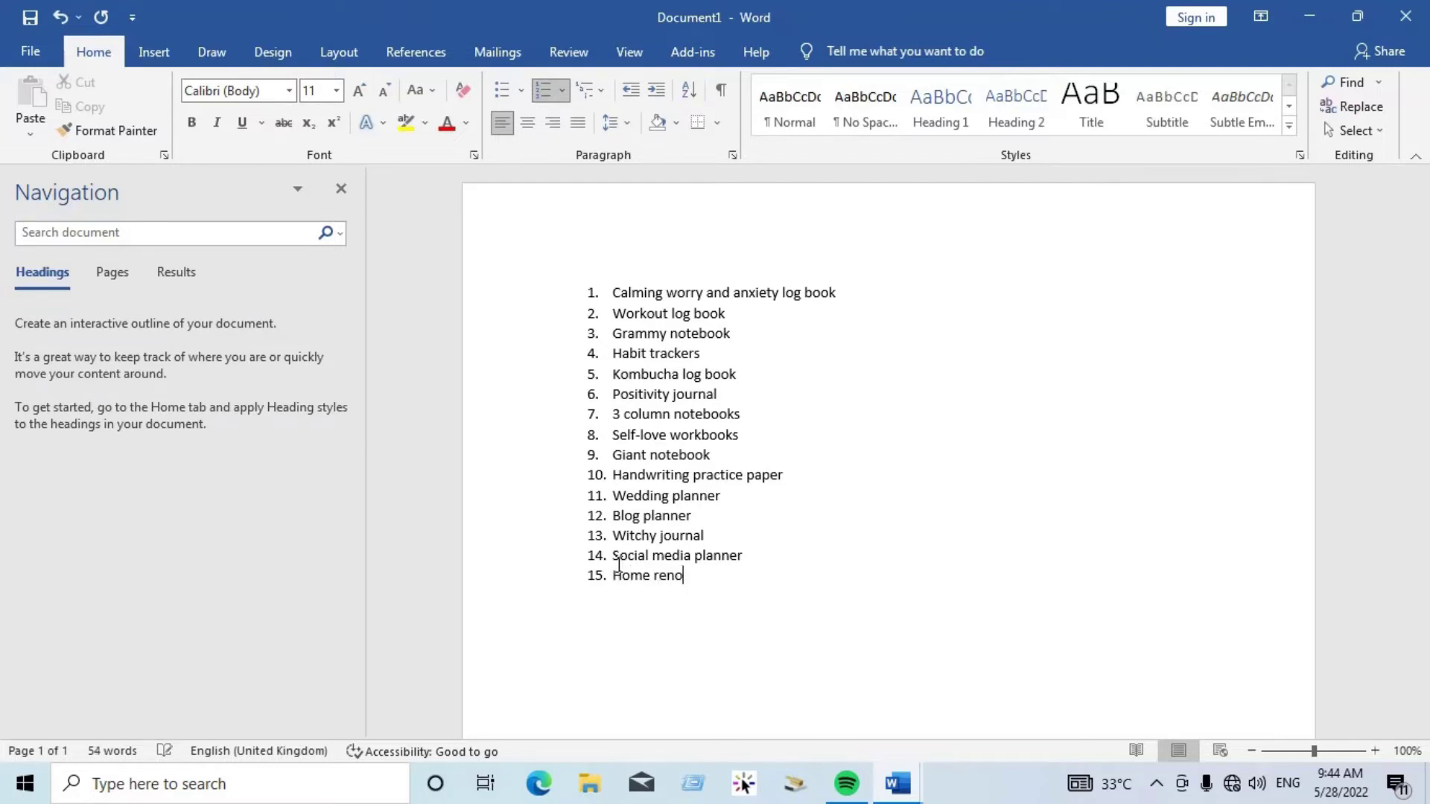
type("vation planner")
key("Return")
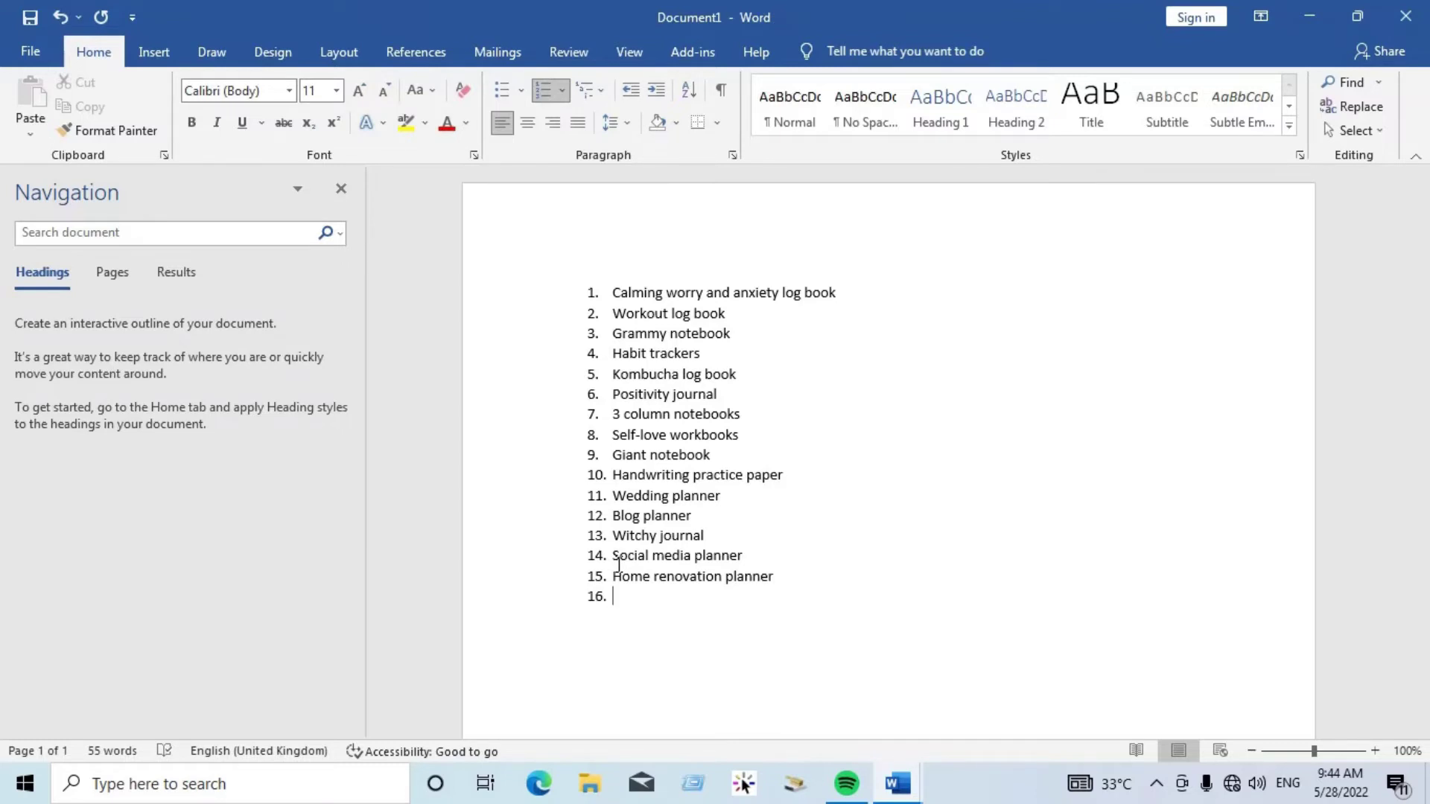
type("Weight loss tracker")
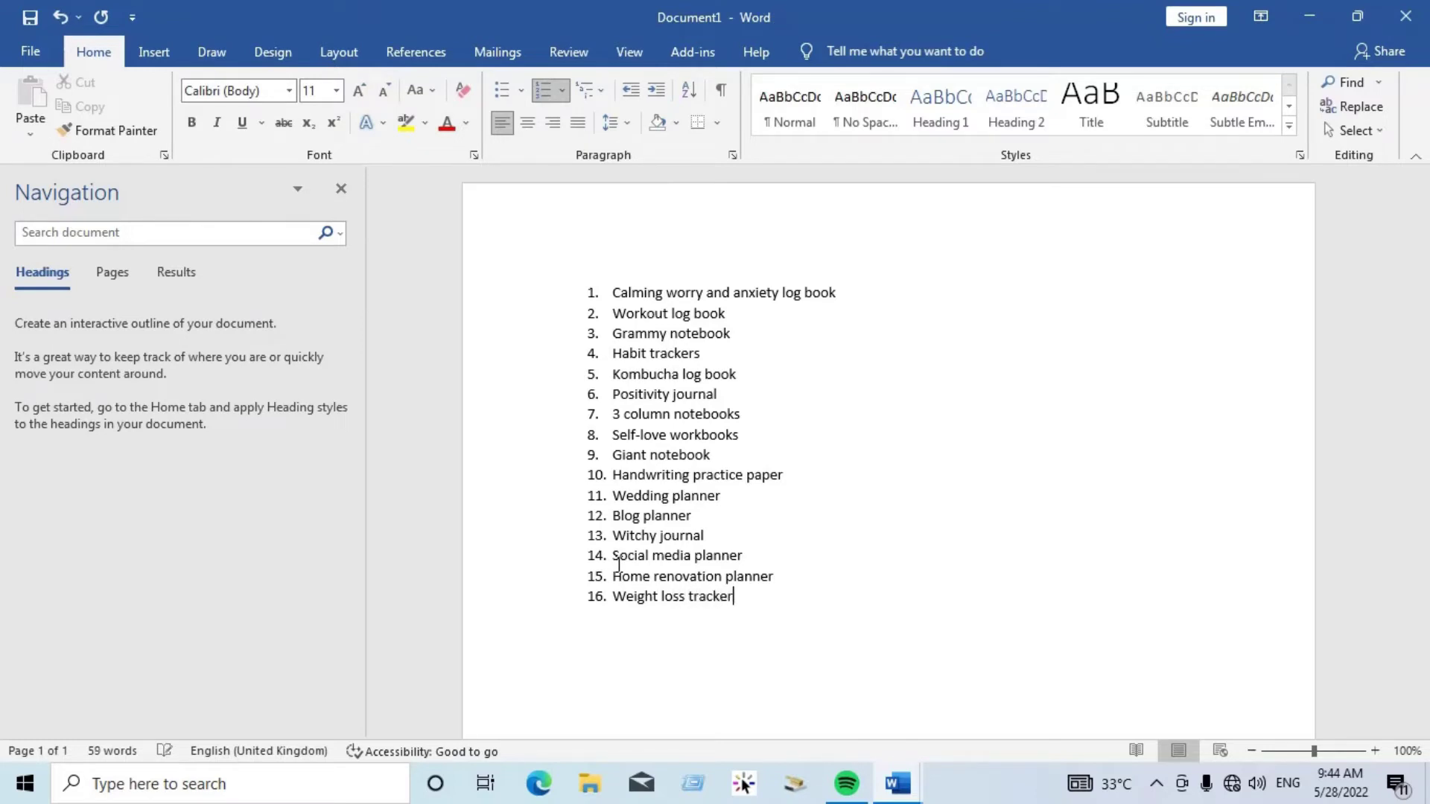
type("s")
key("Return")
Step: Add "5 year planner" and "Bill payment organizer log book and monthly bill planner notebook" as items 17 and 18 of the numbered list
type("5 year planner")
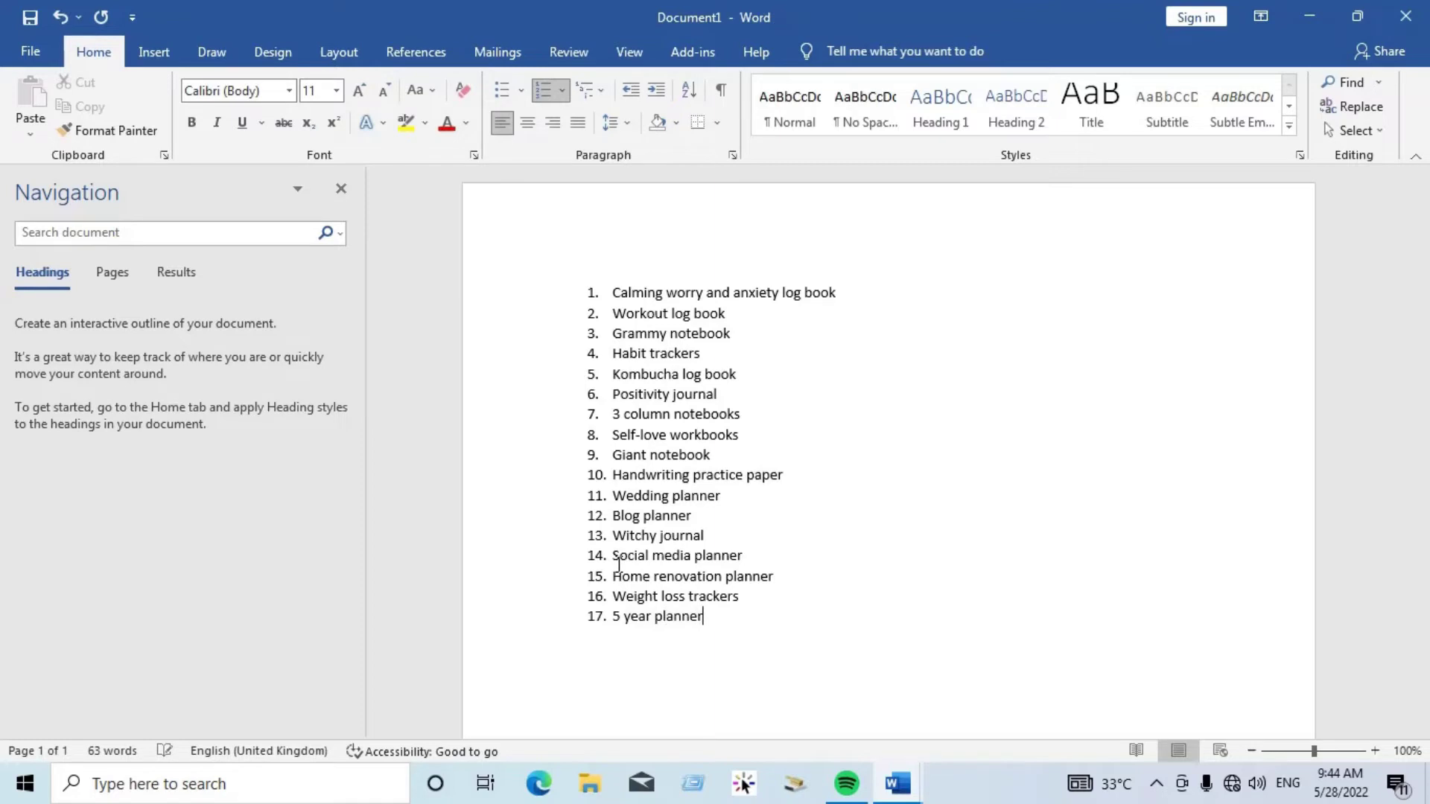
key("Return")
type("Bill payment ")
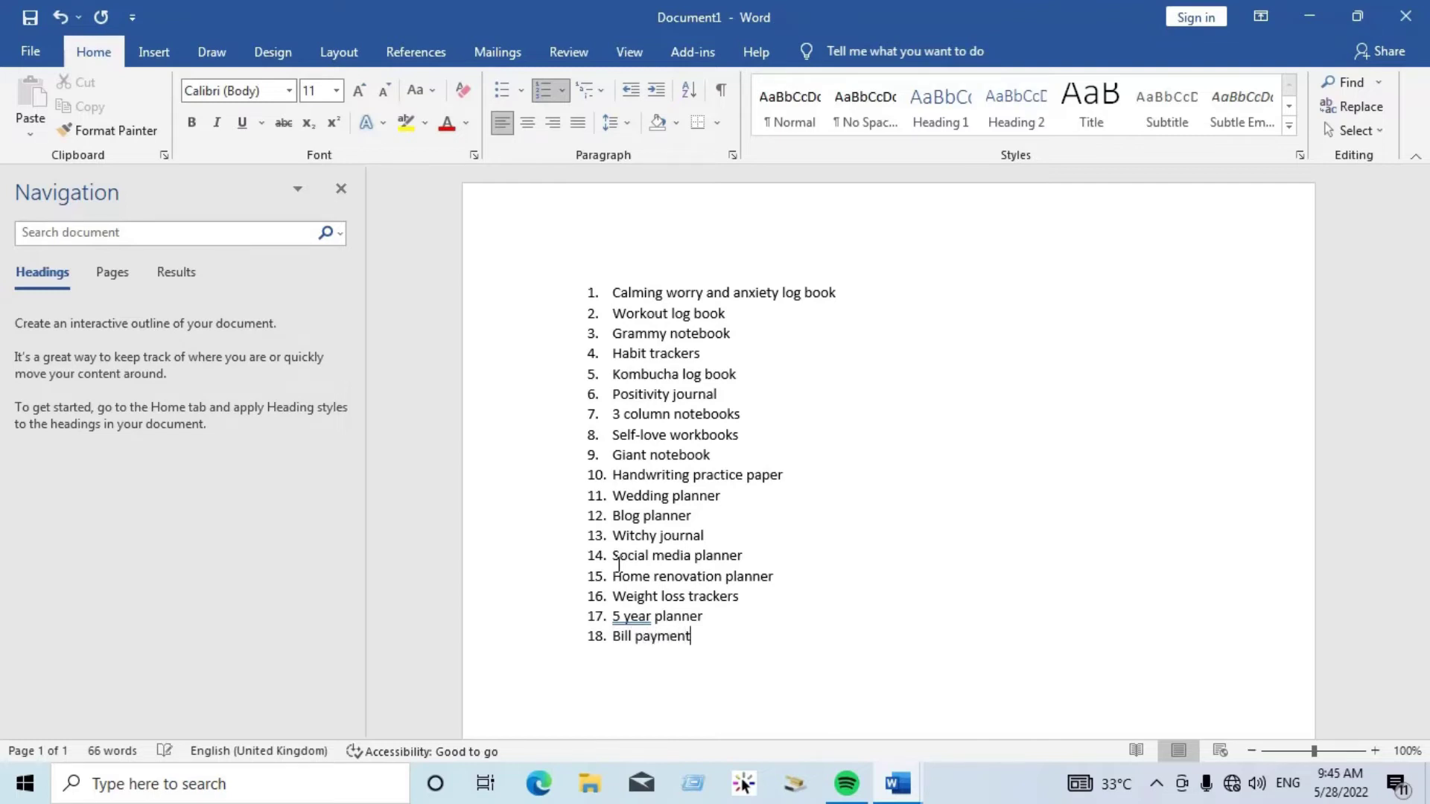
type("organizer log book and ")
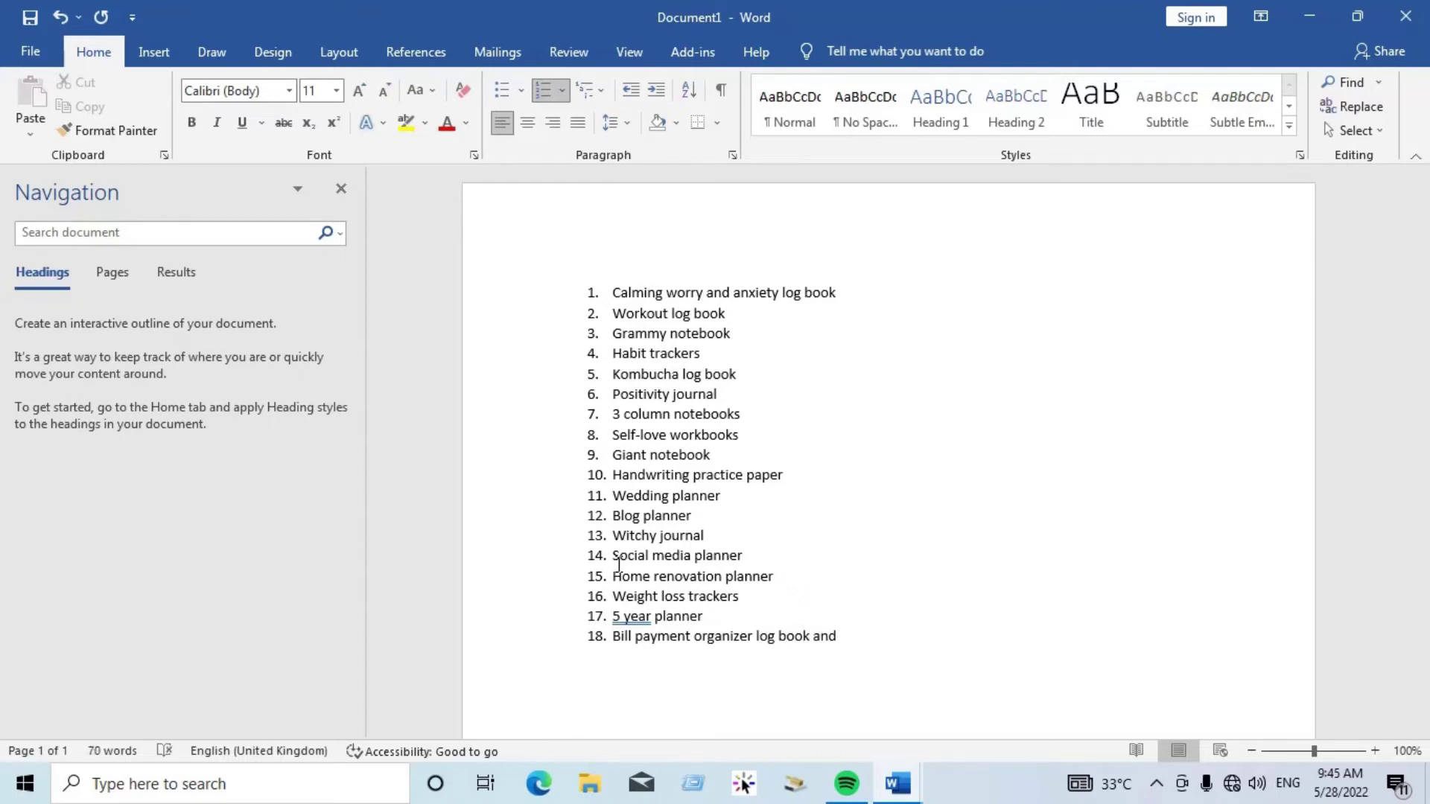
type("monthly bill planner")
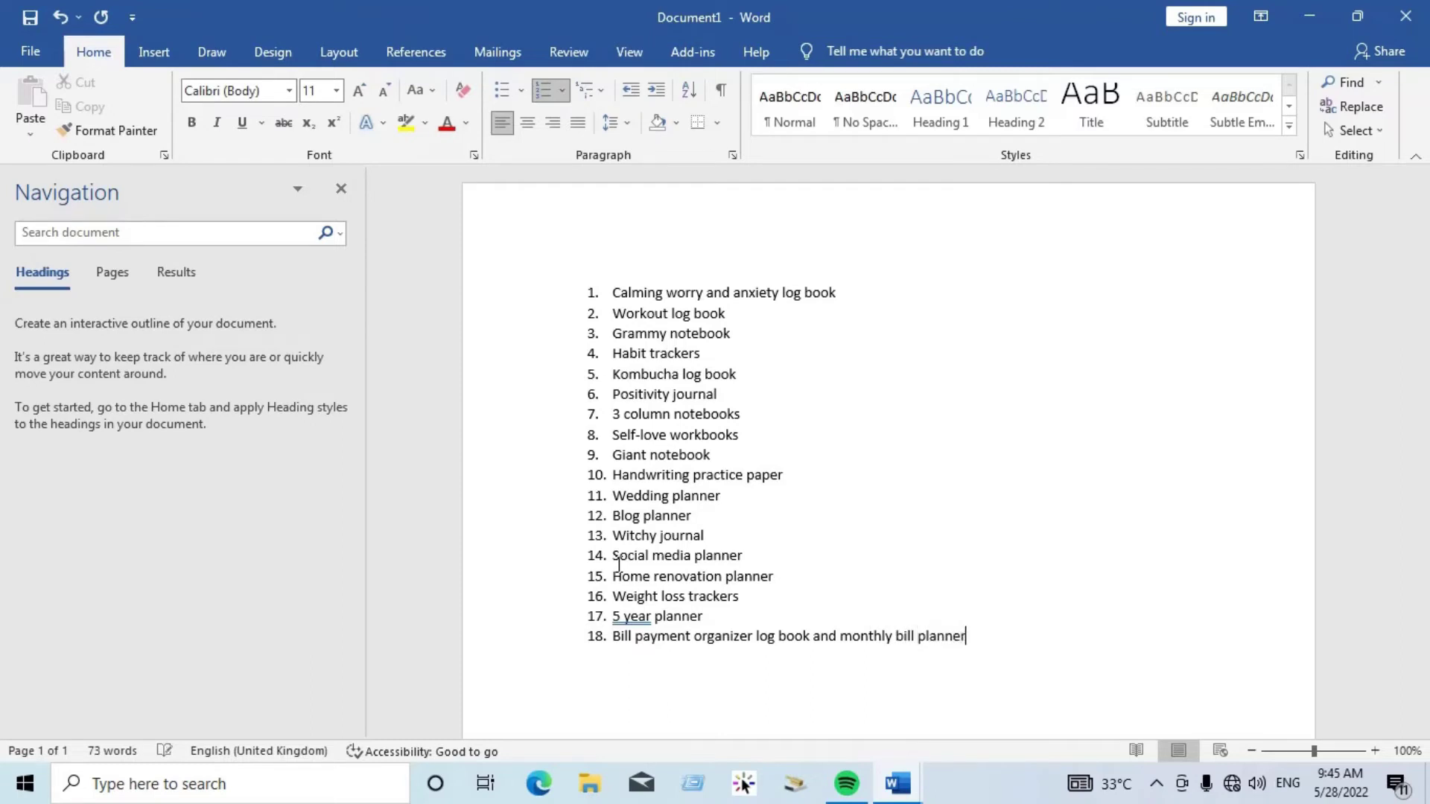
type(" notebook")
key("Return")
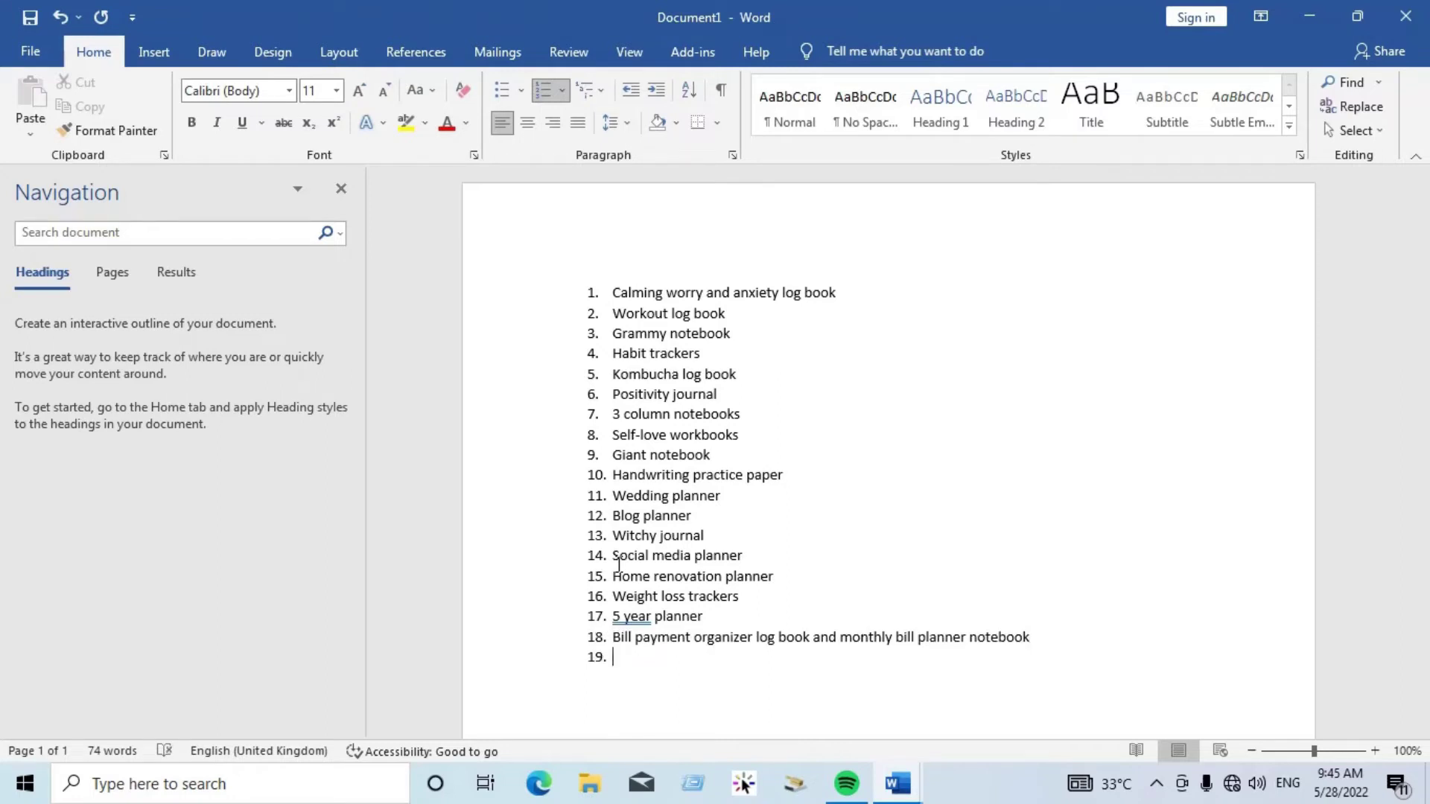
Step: Add "Gratitude journal" as item 19 and apply the suggested grammar correction "5-year" in item 17
type("Gratitude journal")
key("Return")
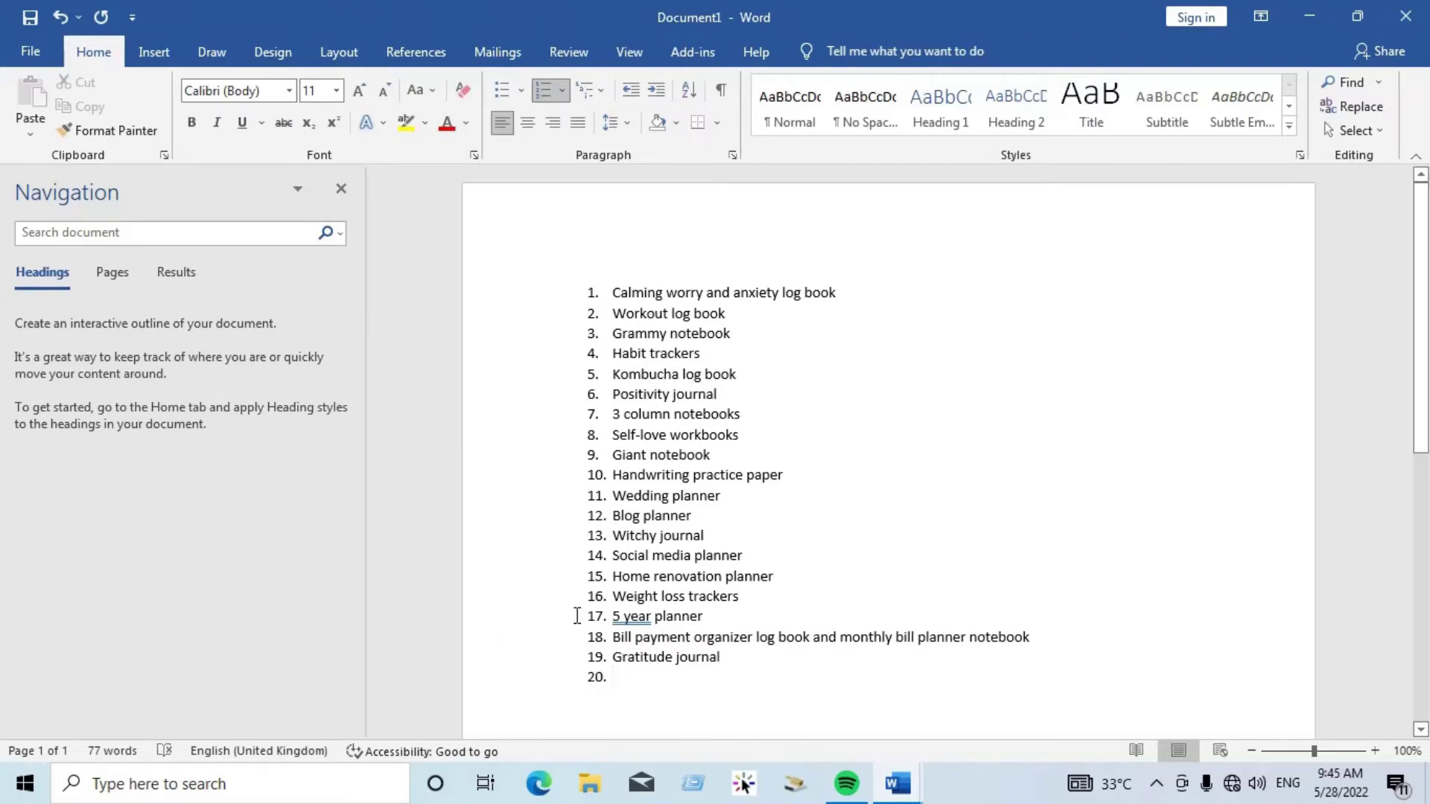
right_click(621, 616)
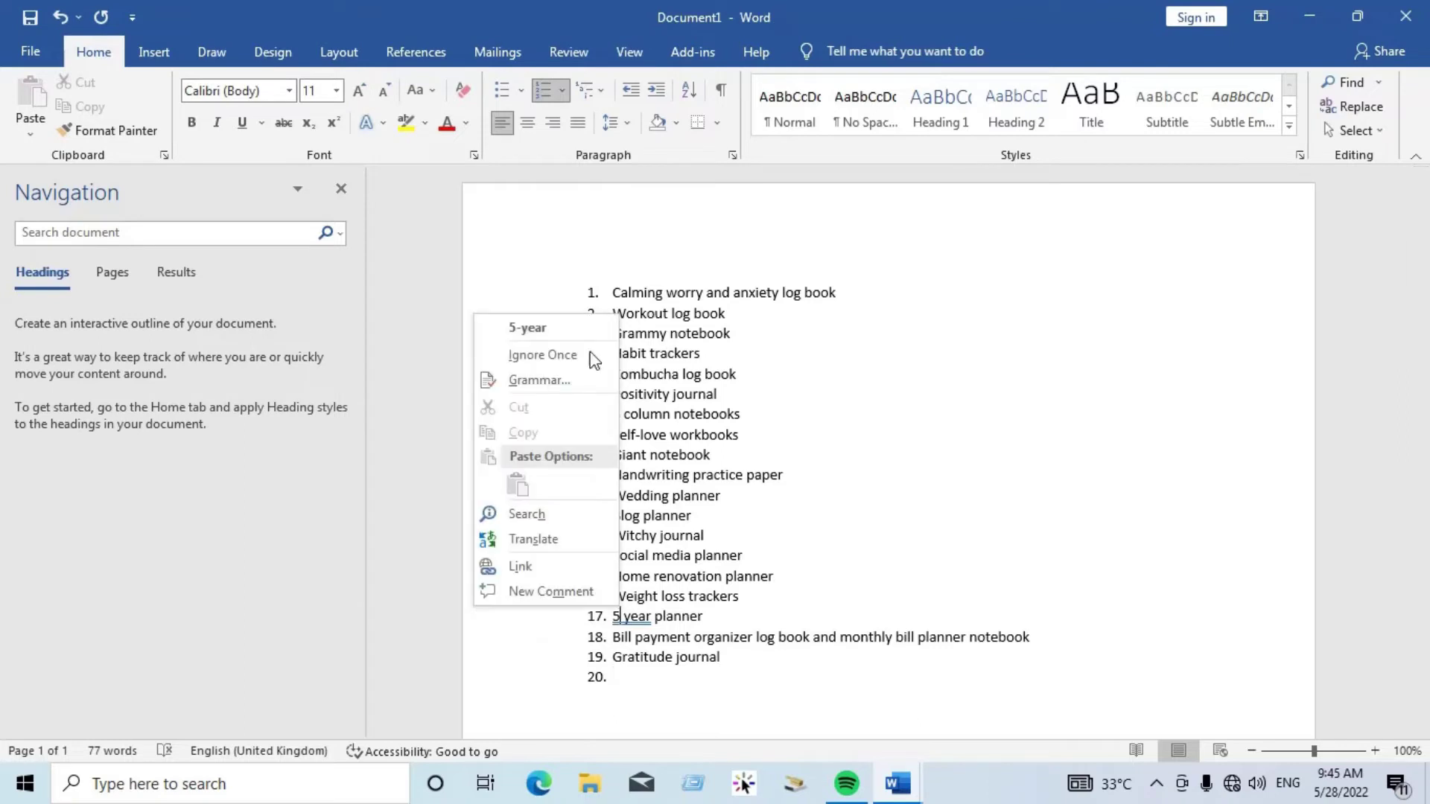
left_click(556, 328)
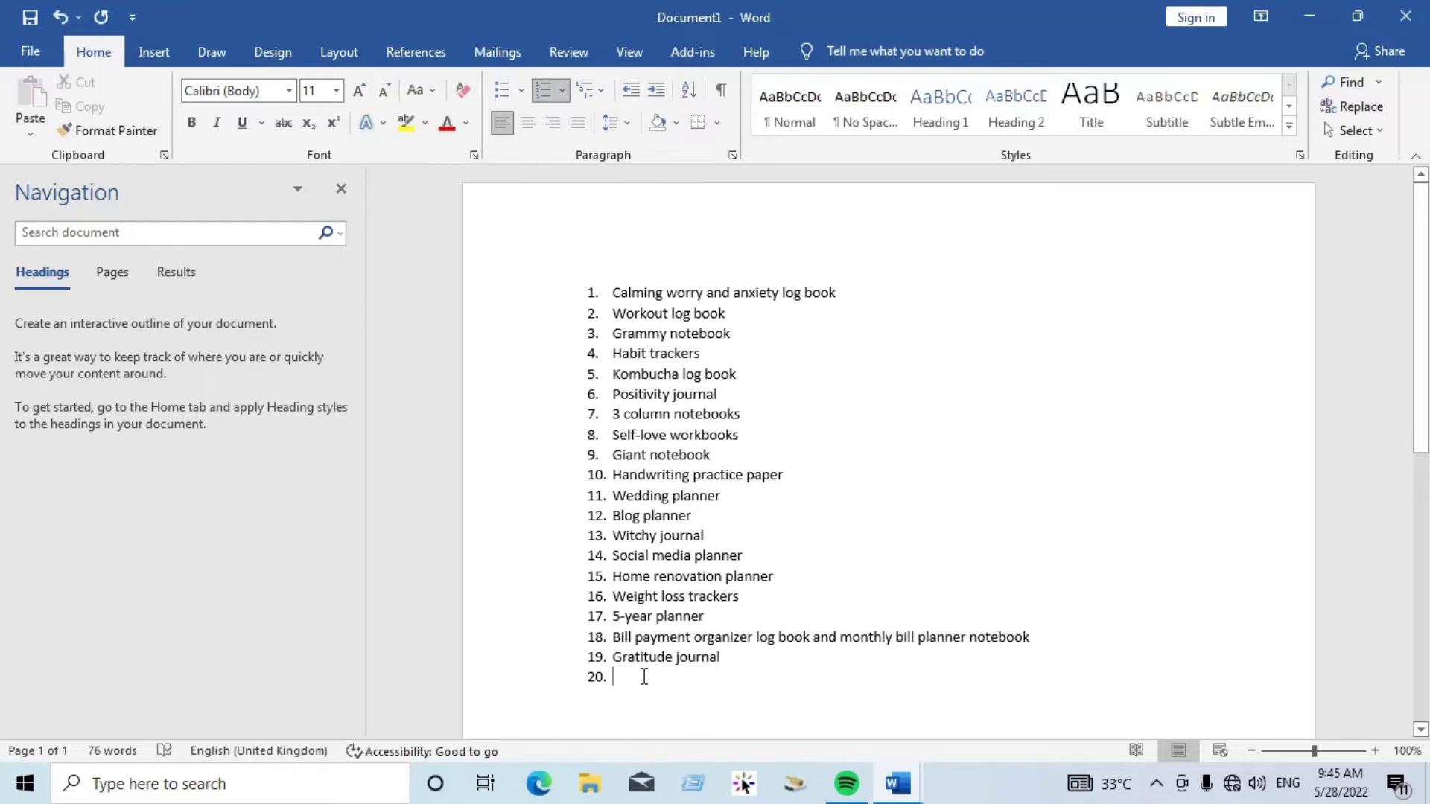
Step: Add "Camping Dairy" and "My sticker collection" as items 20 and 21 of the numbered list
type("Camping ")
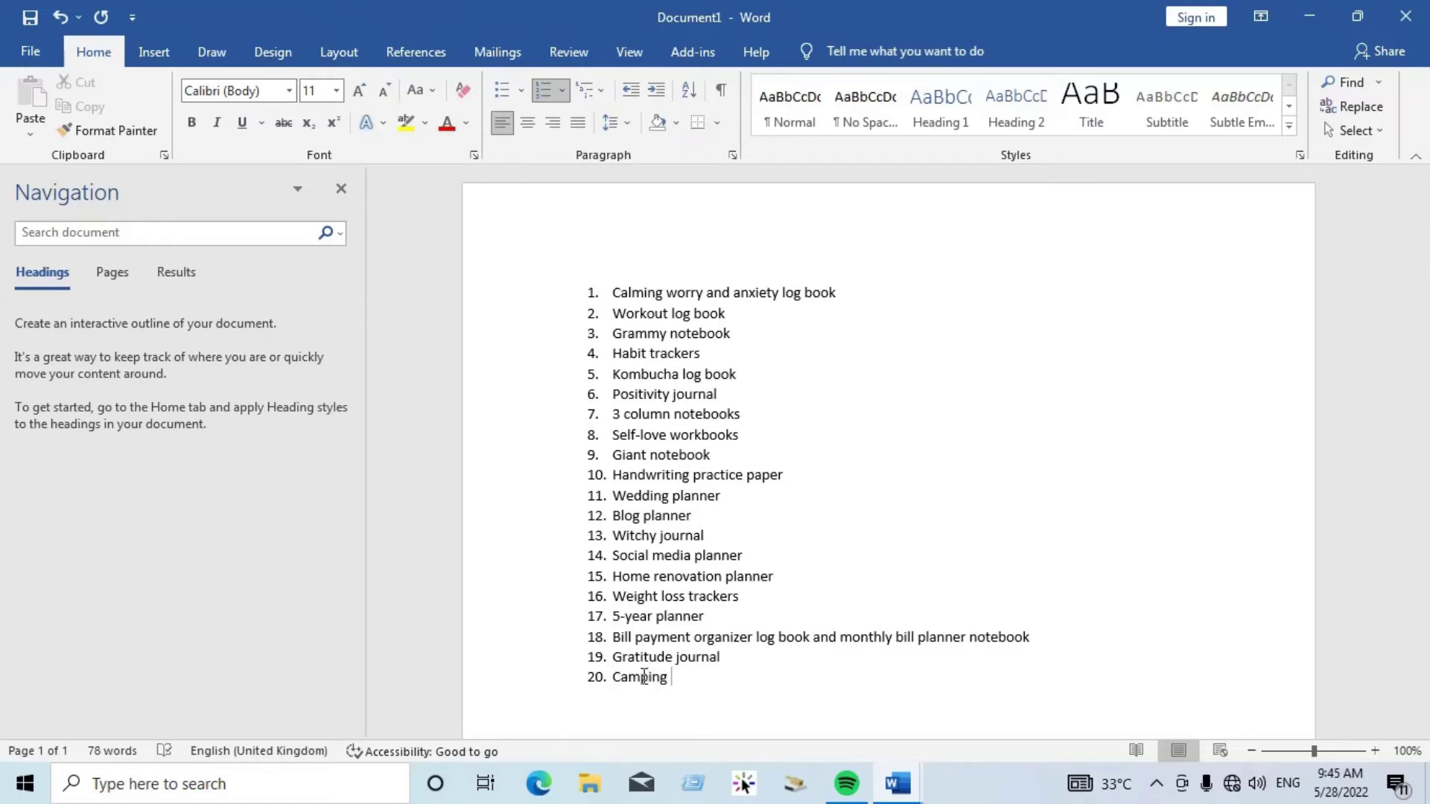
type("Dairy")
key("Return")
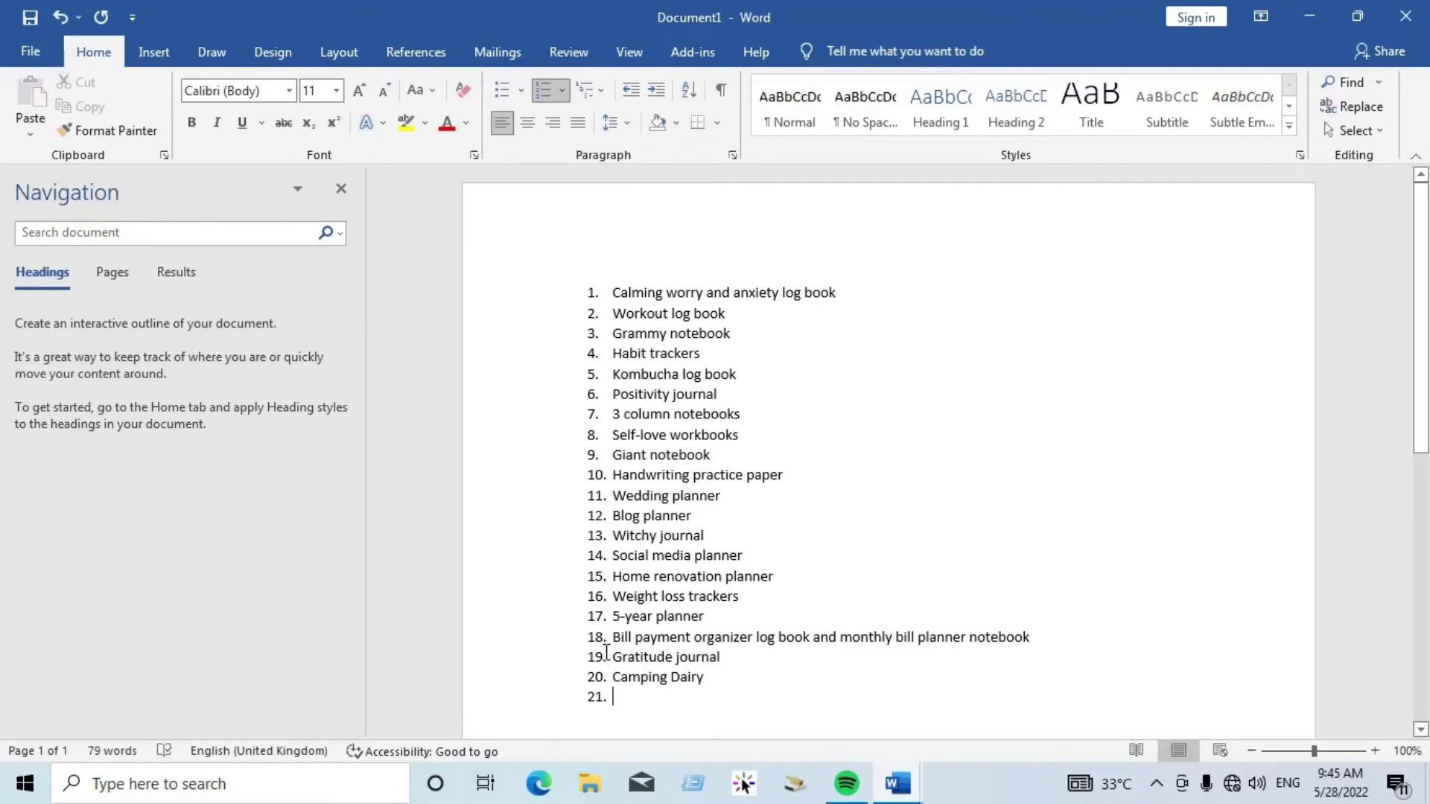
type("My st")
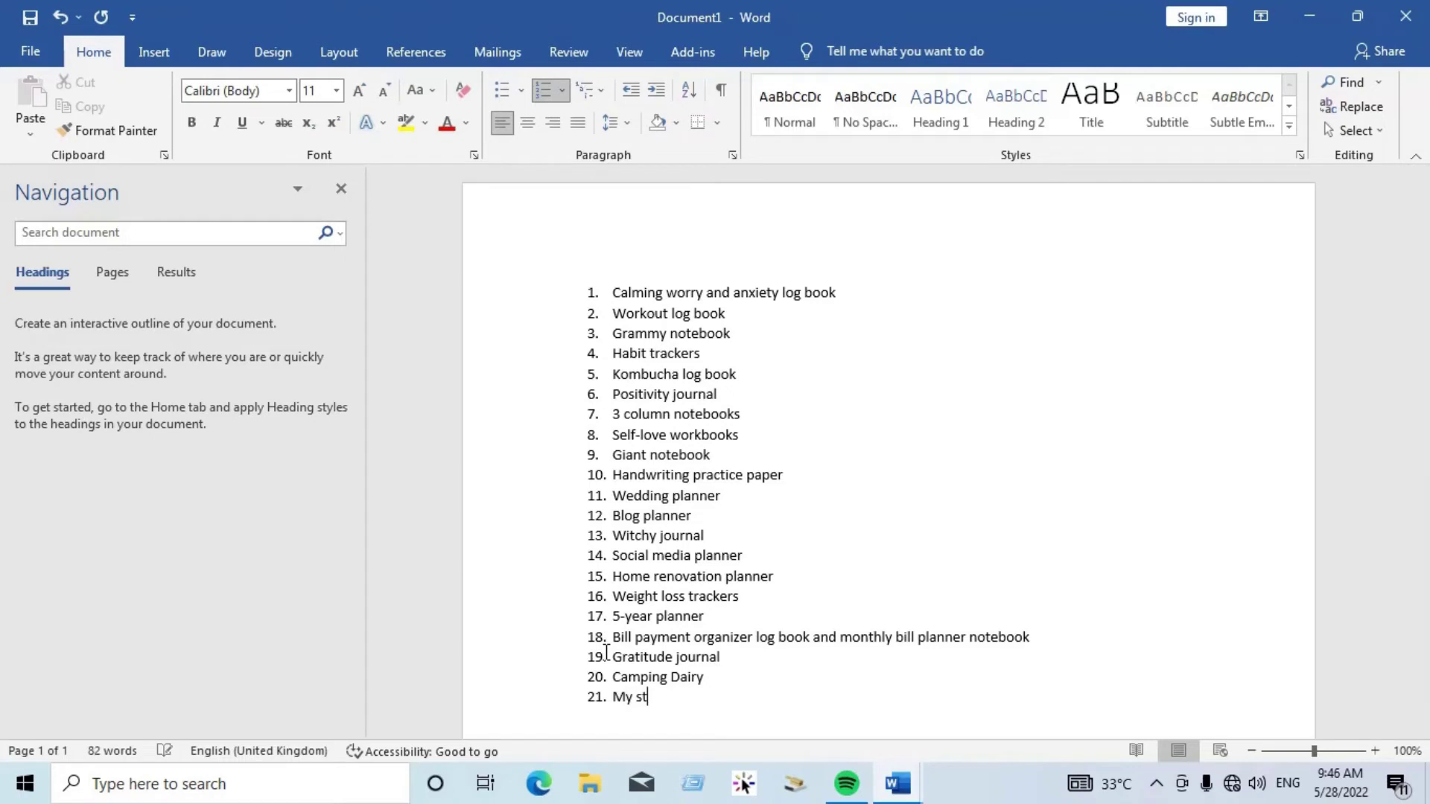
type("icker collection")
key("Return")
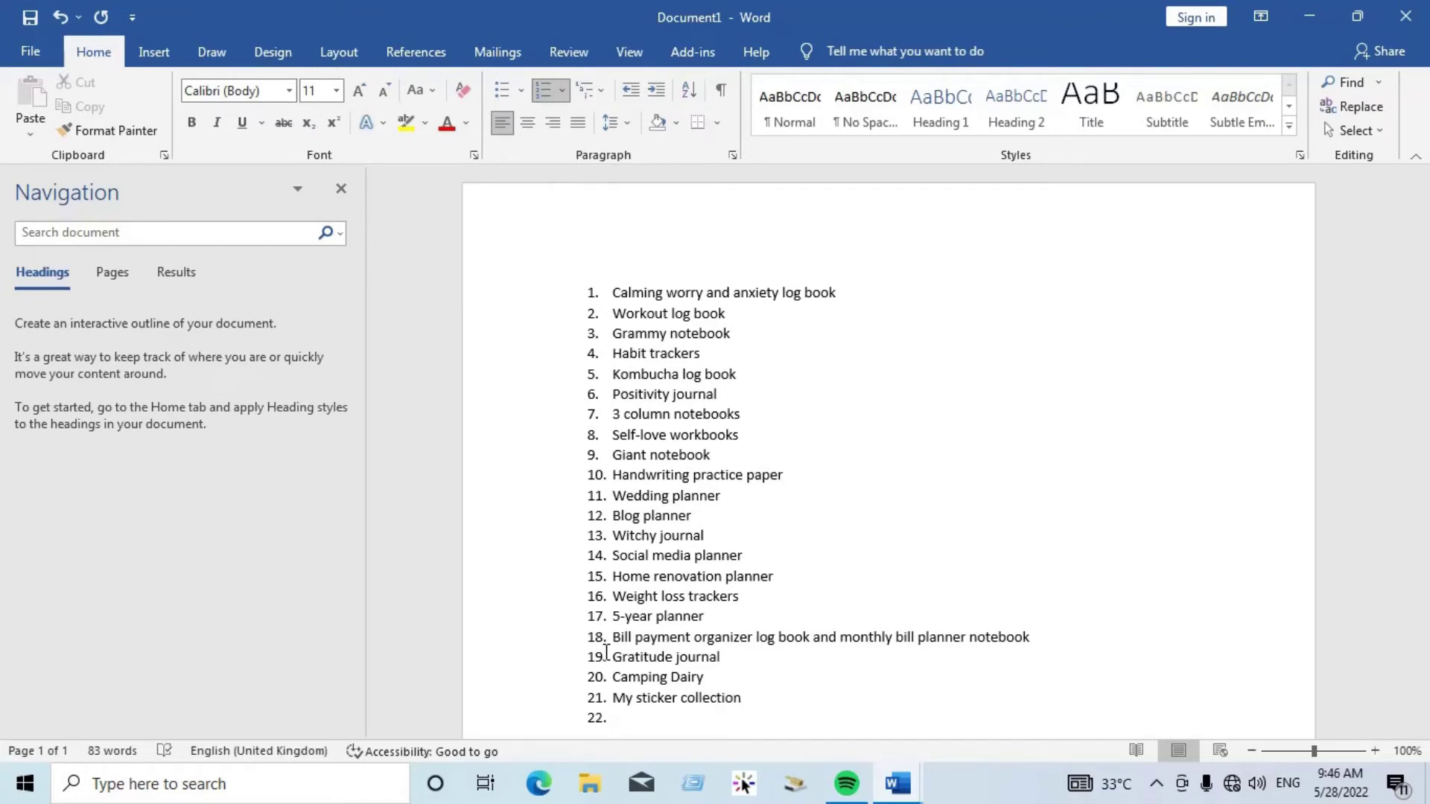
Step: Add "Large notebook" and "Booktok journal" as items 22 and 23 of the numbered list
type("Large notebook")
key("Return")
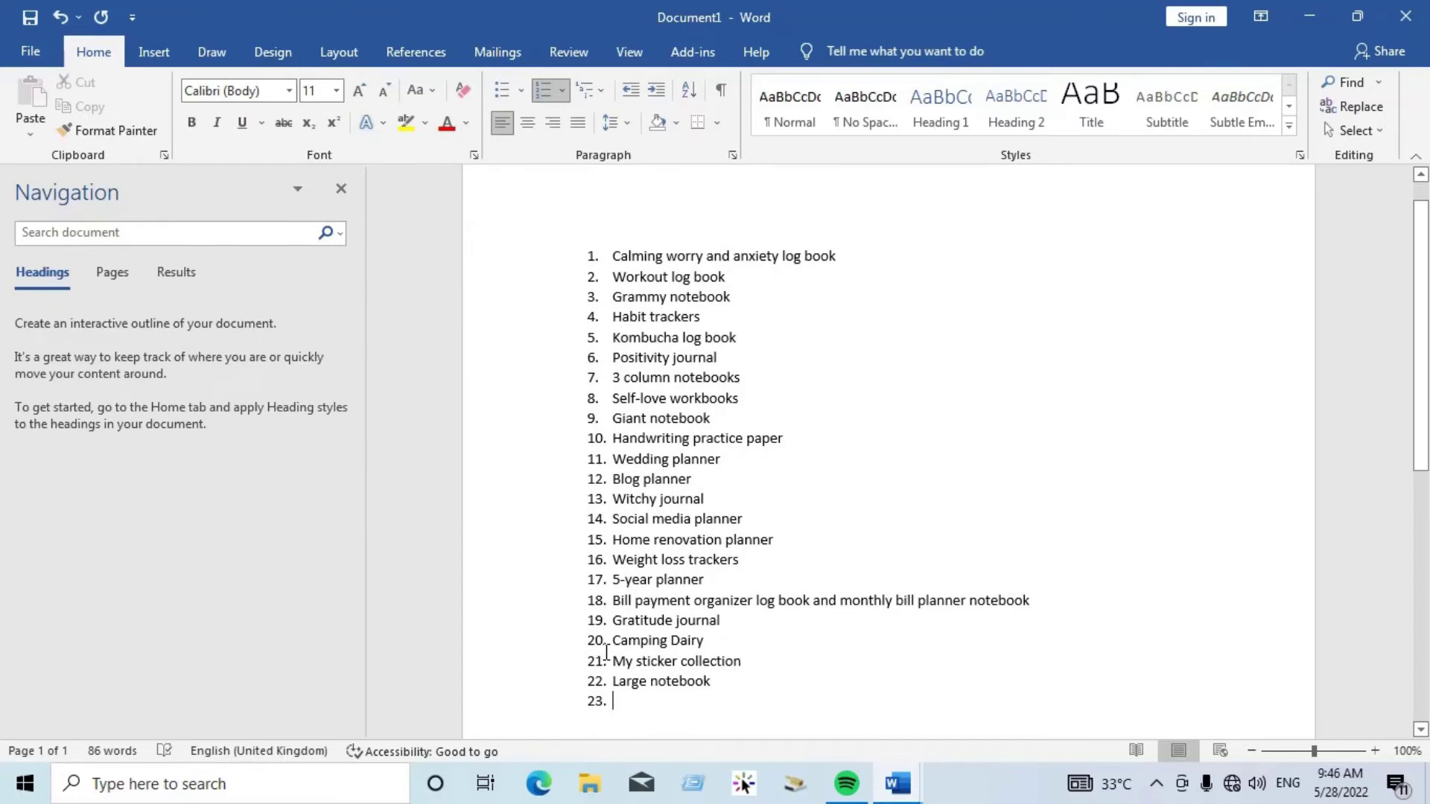
type("booktok")
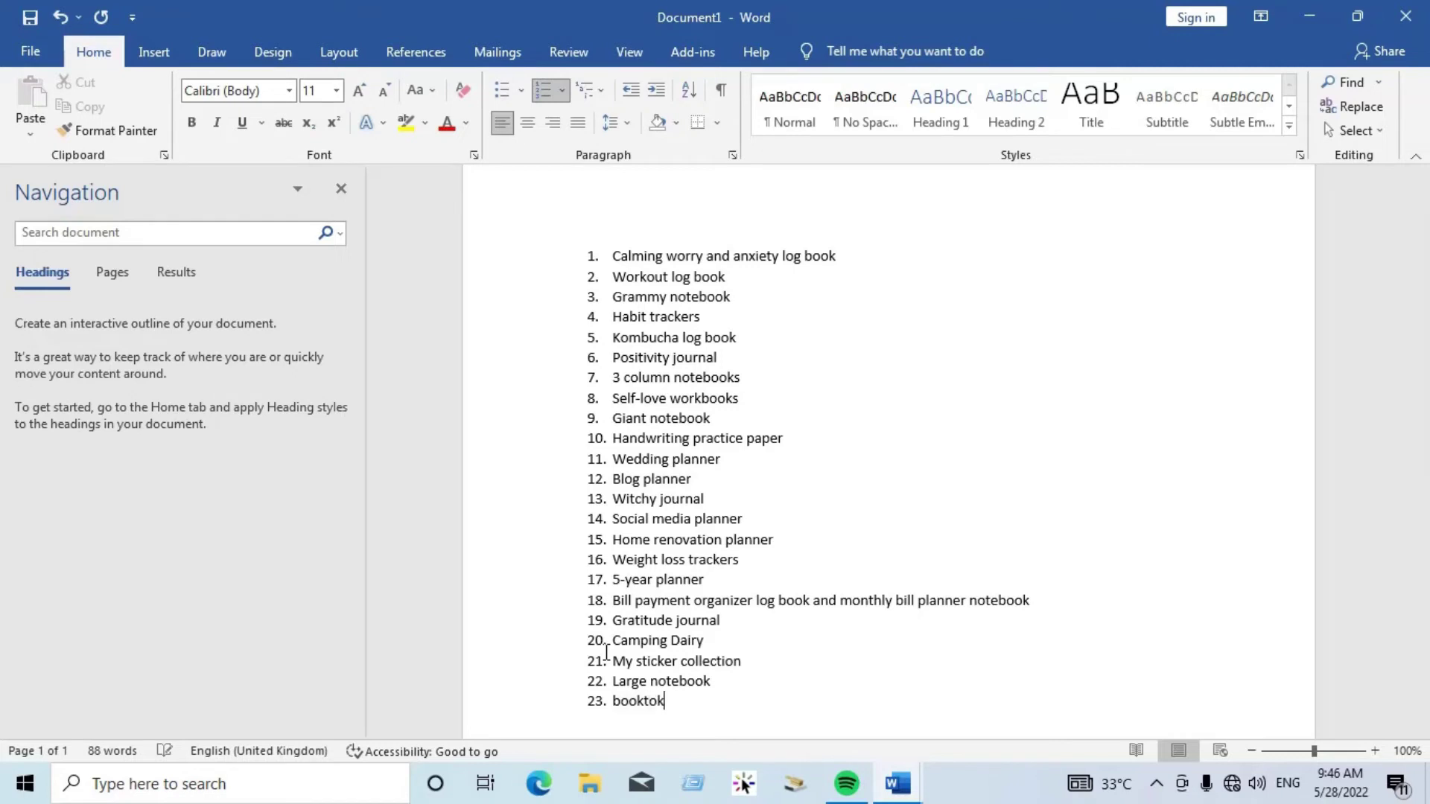
type(" journal")
key("Return")
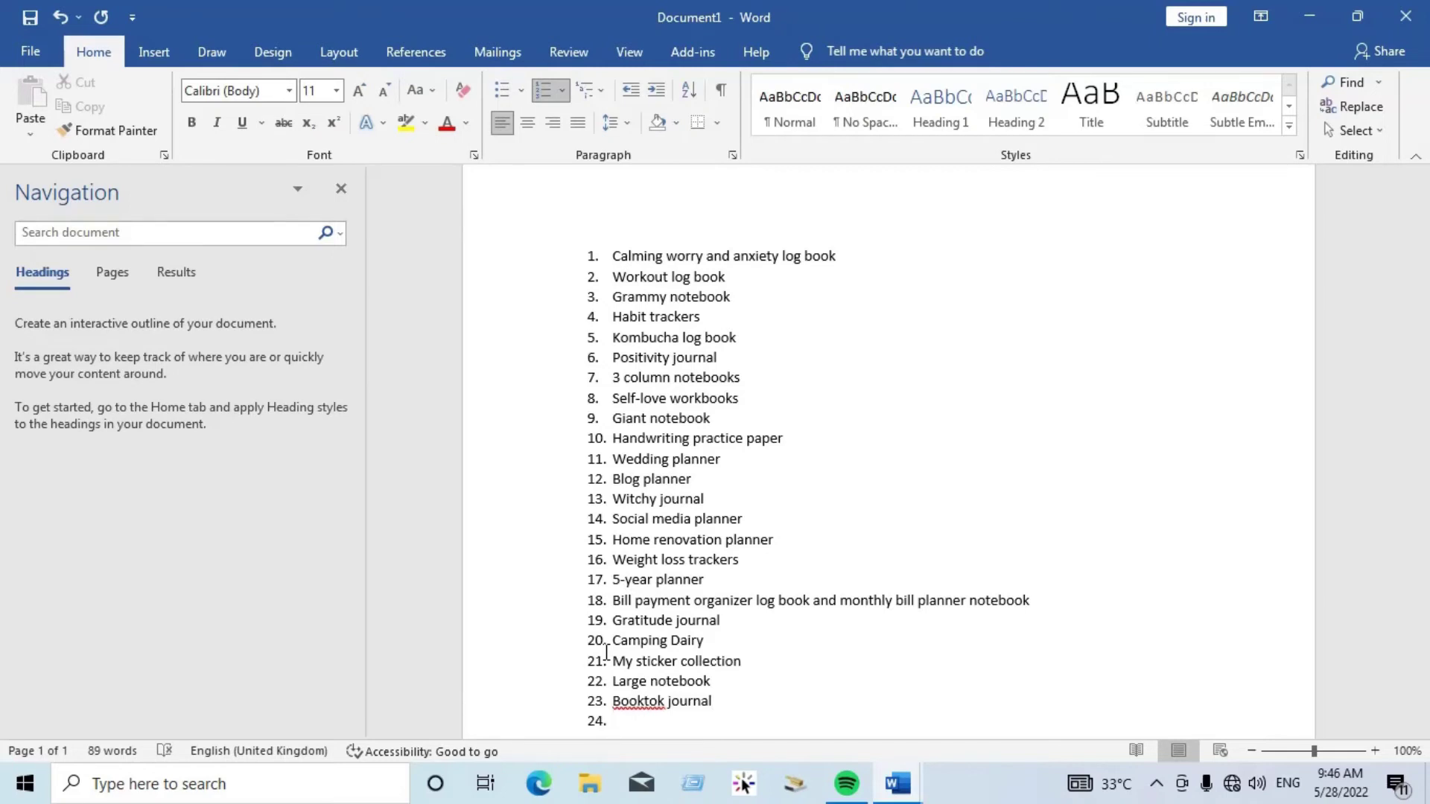
Step: Add "Golf crosswords puzzle" as item 24 of the numbered list
type("Golf")
key("Return")
type("cro")
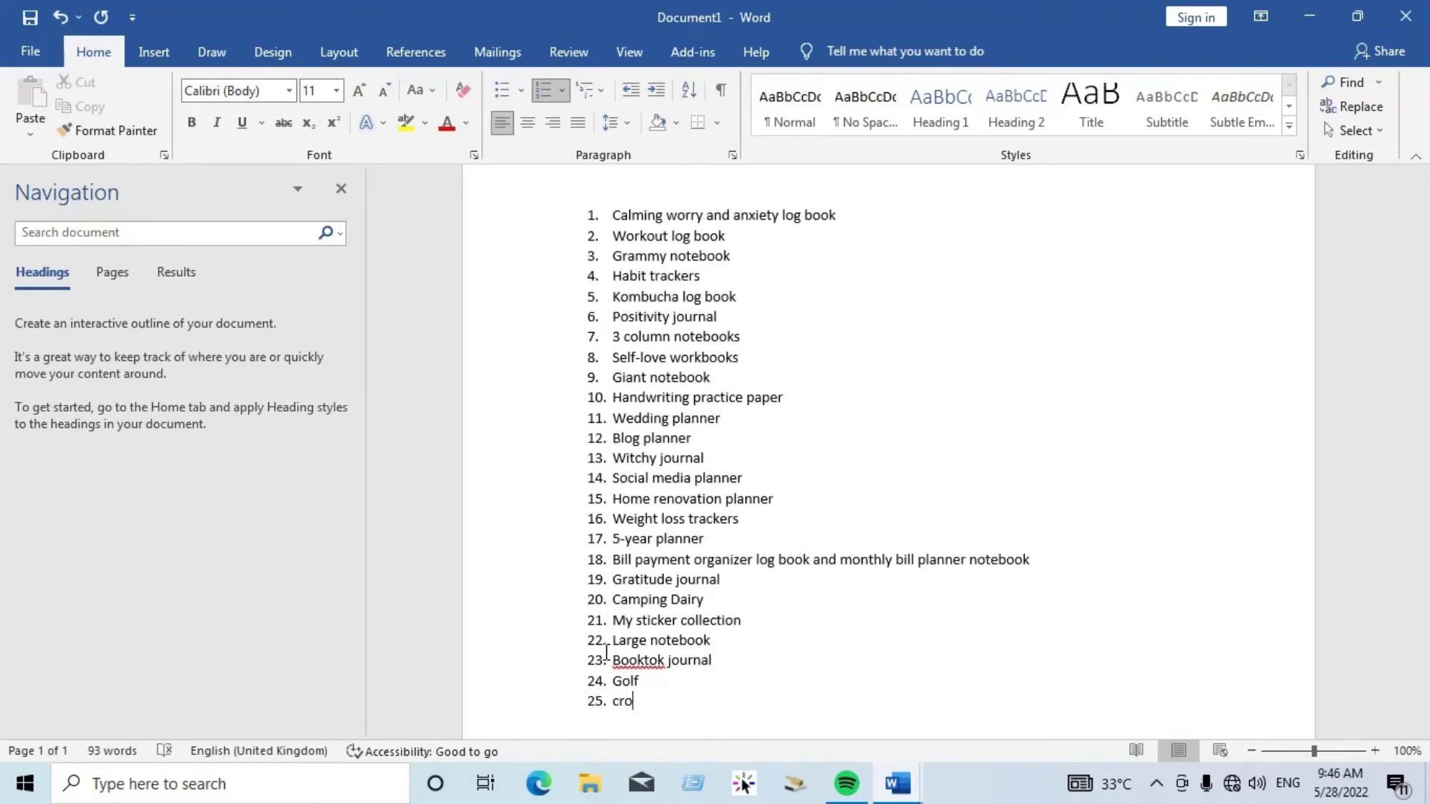
left_click(657, 676)
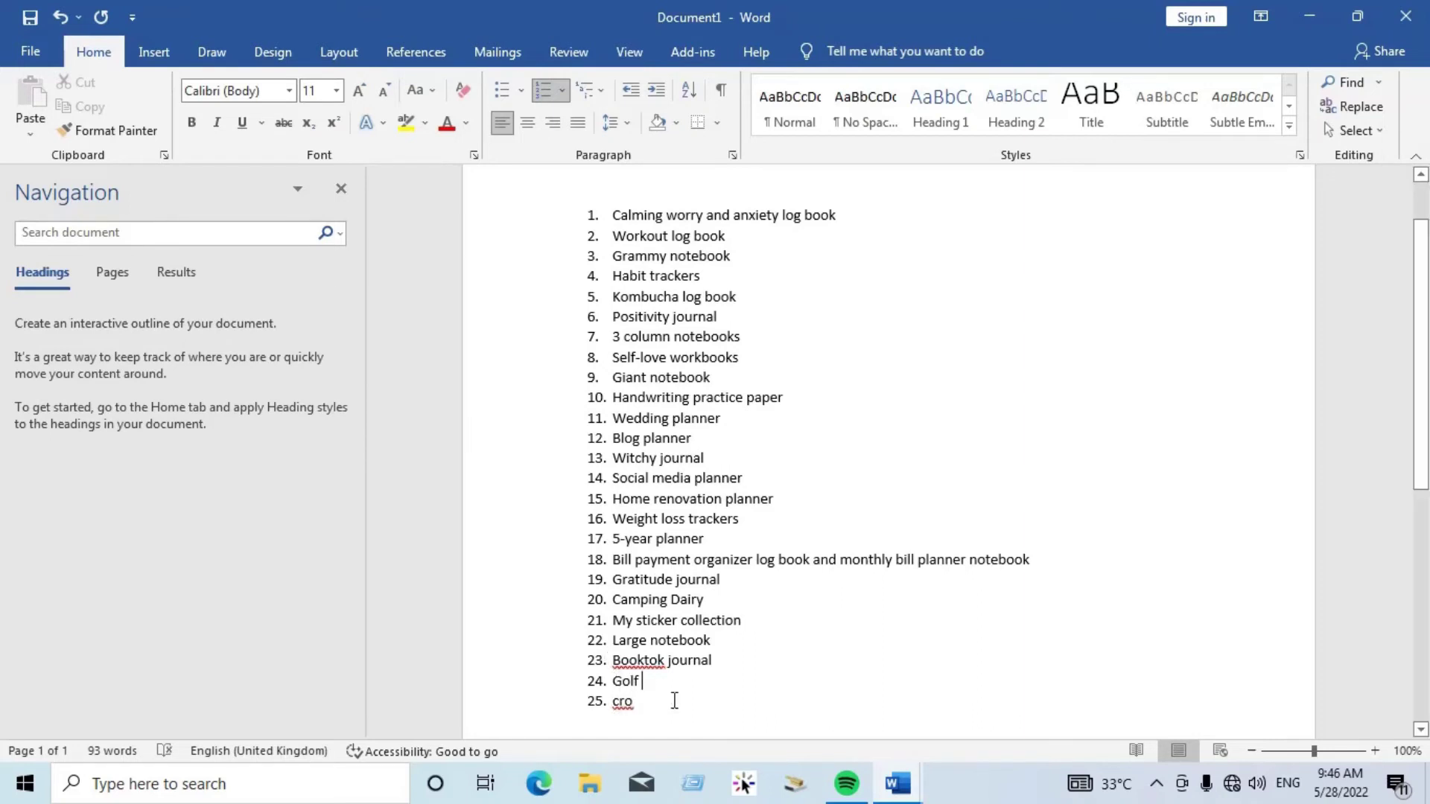
type("crosswo")
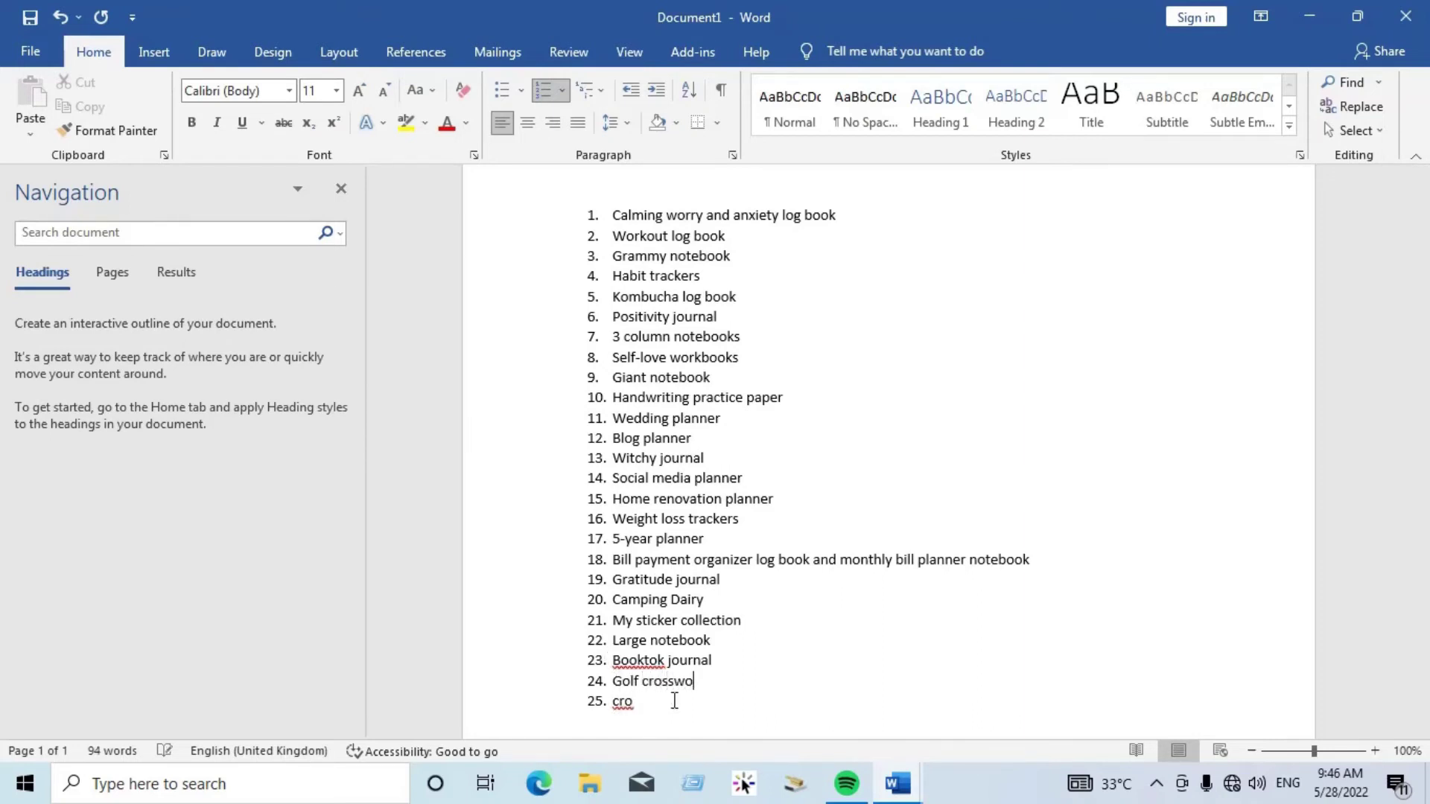
type("rds puzzle")
Step: Replace the stray text "cro" in item 25 with "Easy and relaxing activities for adults word search"
double_click(625, 708)
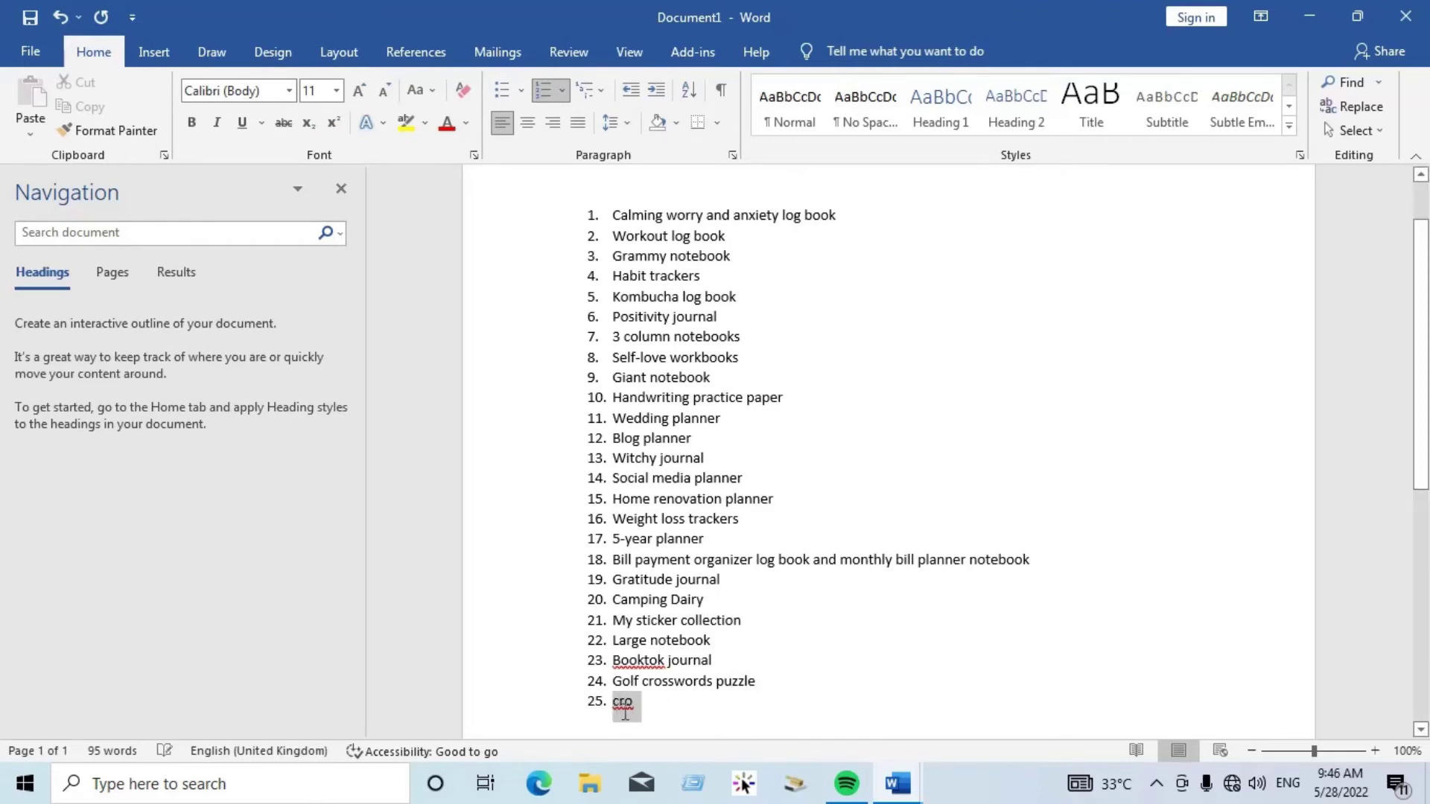
left_click(689, 718)
scroll(635, 709, "down", 1)
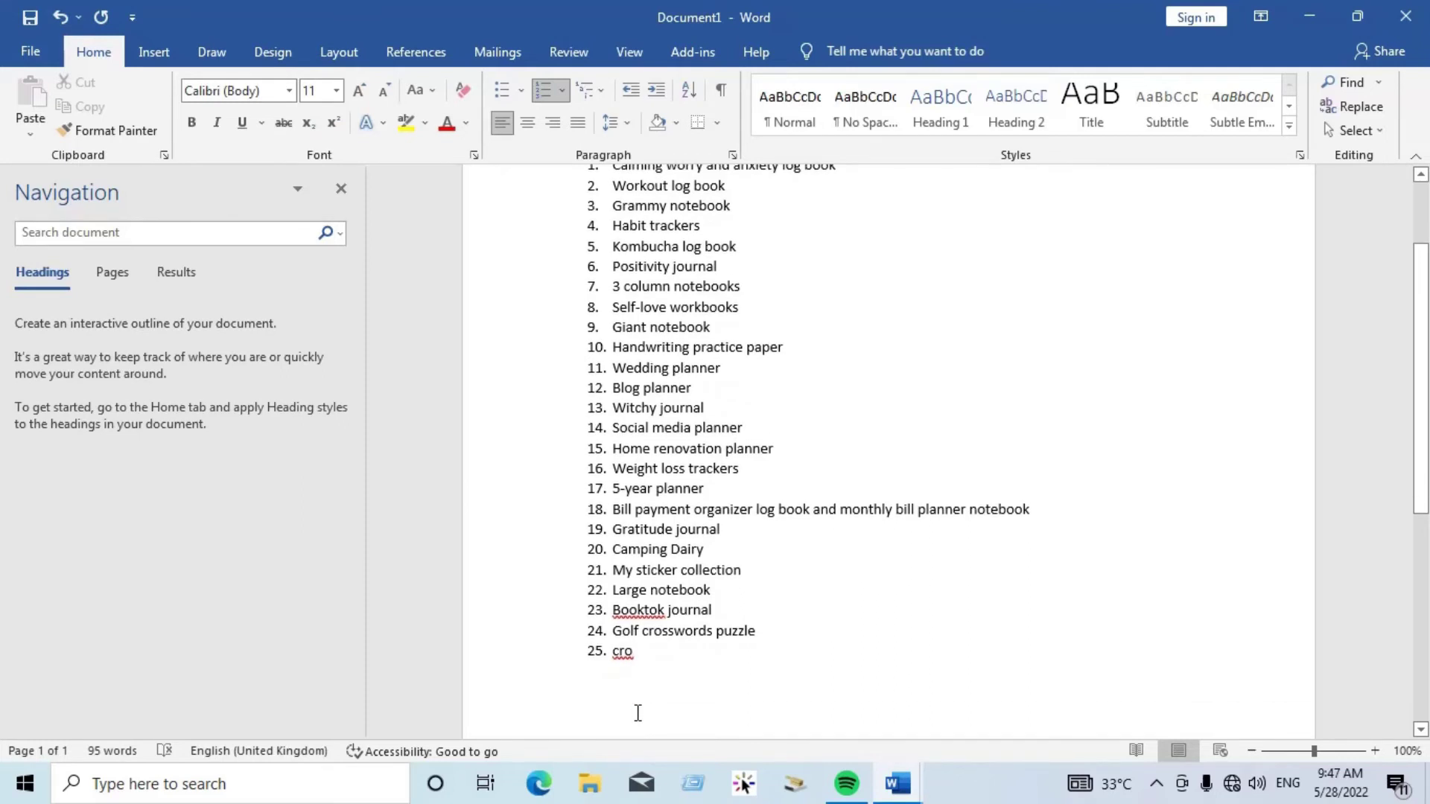
left_click_drag(639, 667, 612, 665)
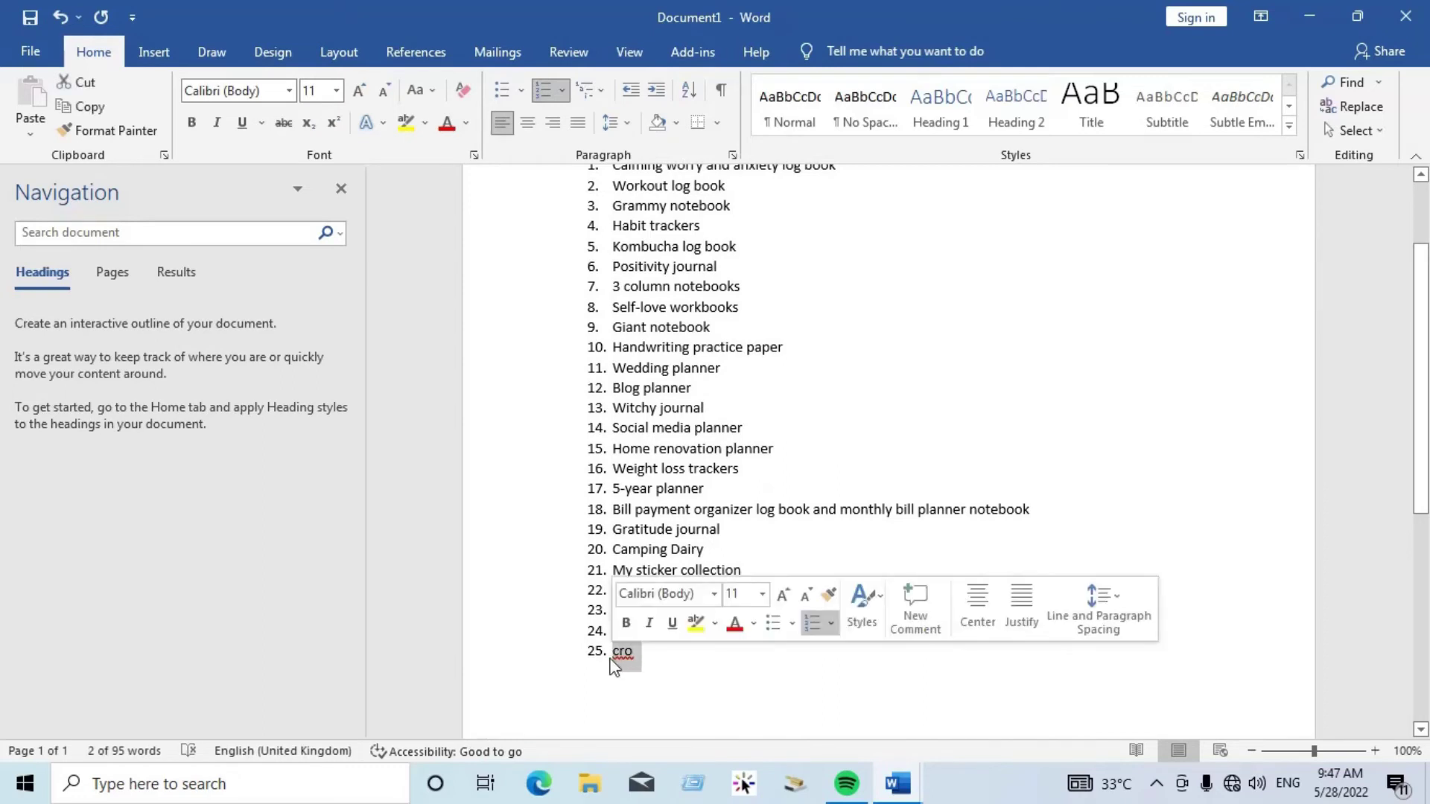
type("Easy ")
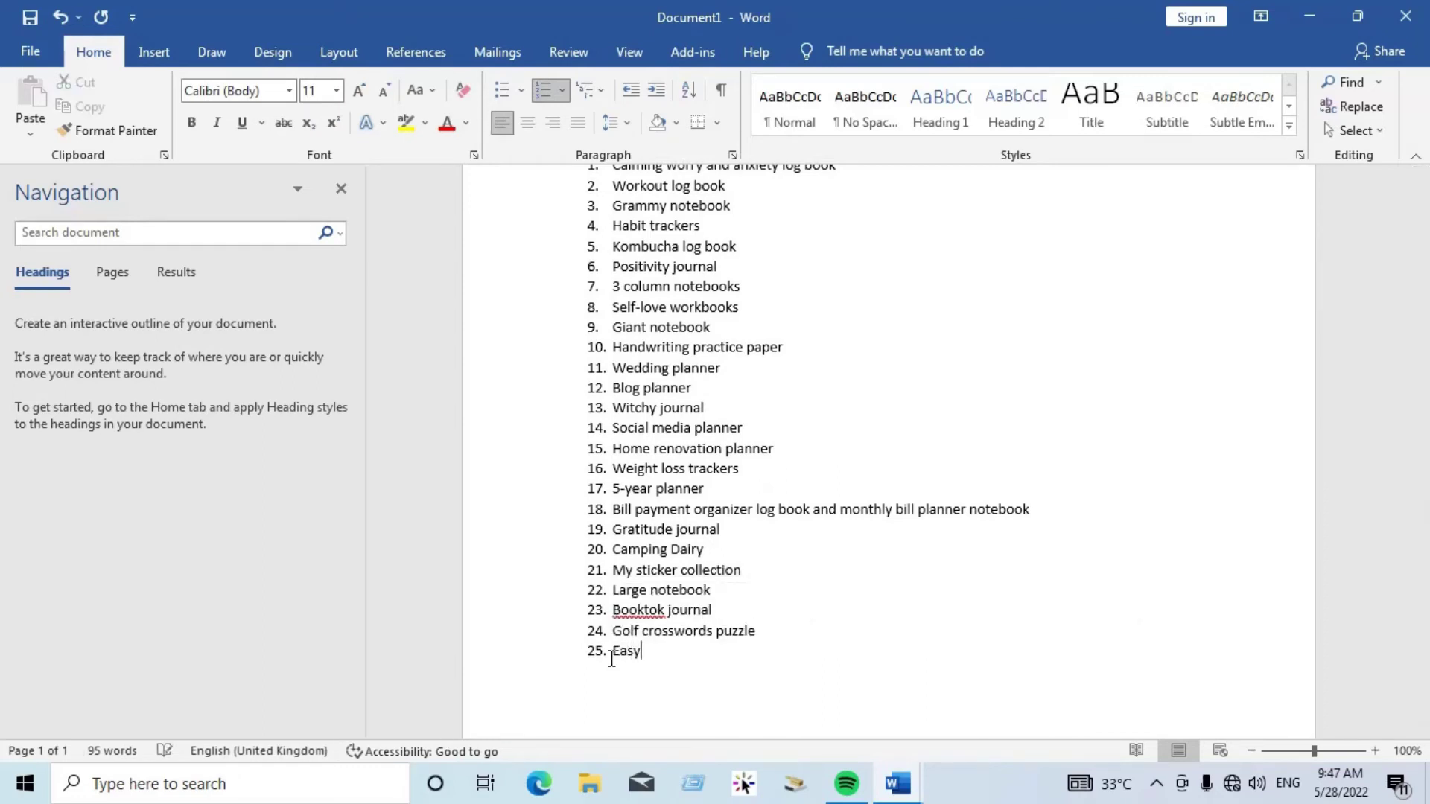
type("and ")
type("Hard")
key("BackSpace")
key("BackSpace")
key("BackSpace")
key("BackSpace")
key("BackSpace")
type("ralaxing activity")
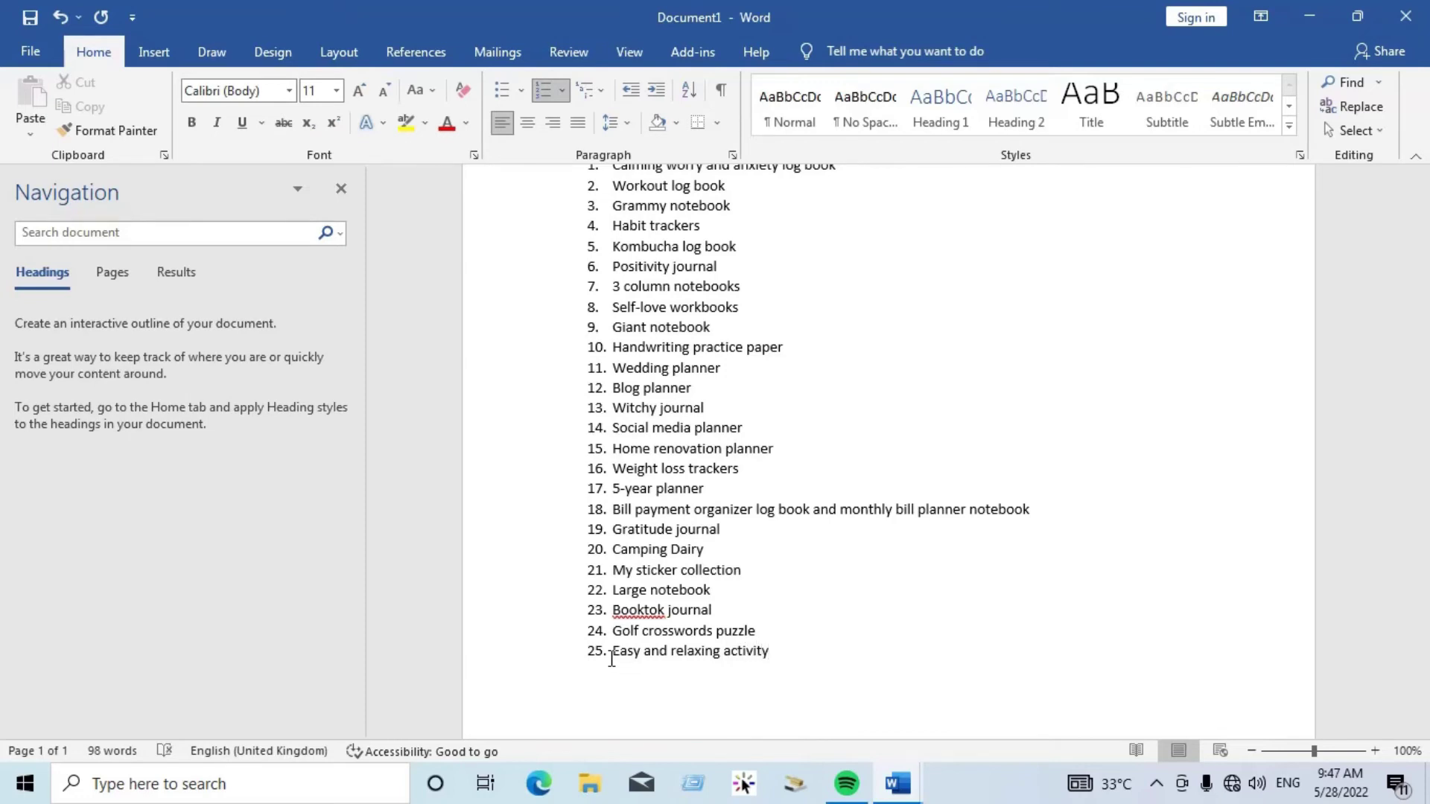
key("BackSpace")
type("ies for adult")
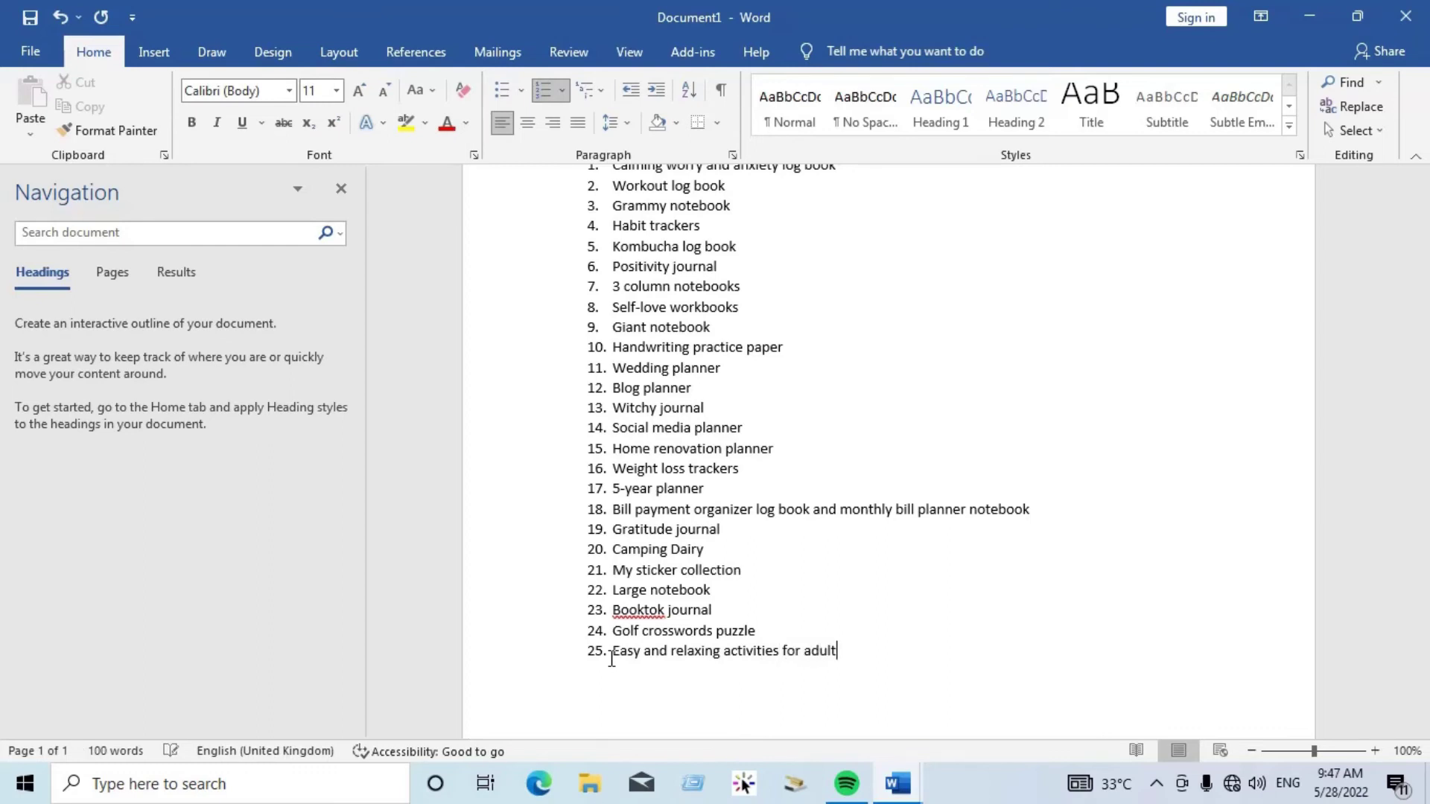
type("s word search")
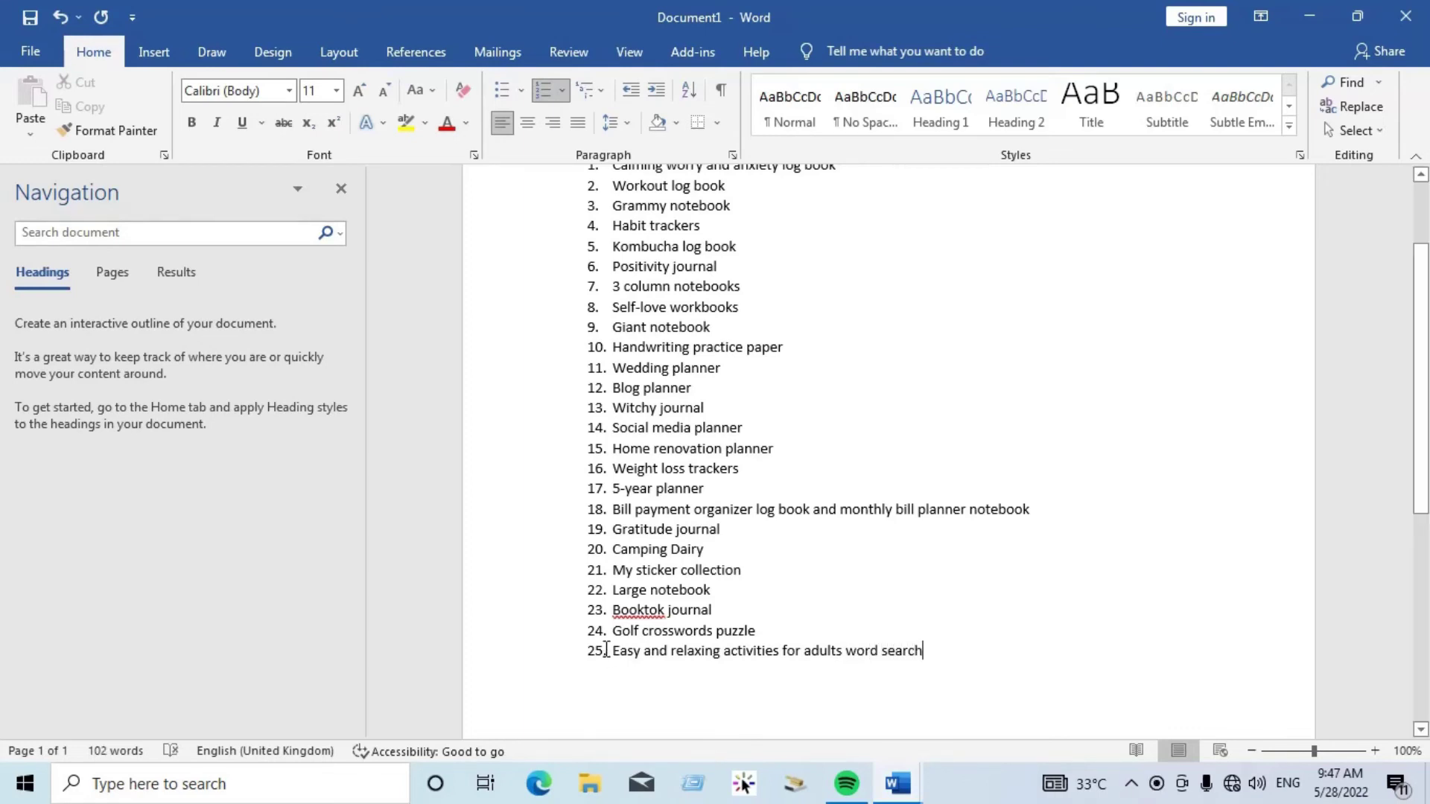
scroll(723, 624, "up", 1)
scroll(723, 624, "up", 2)
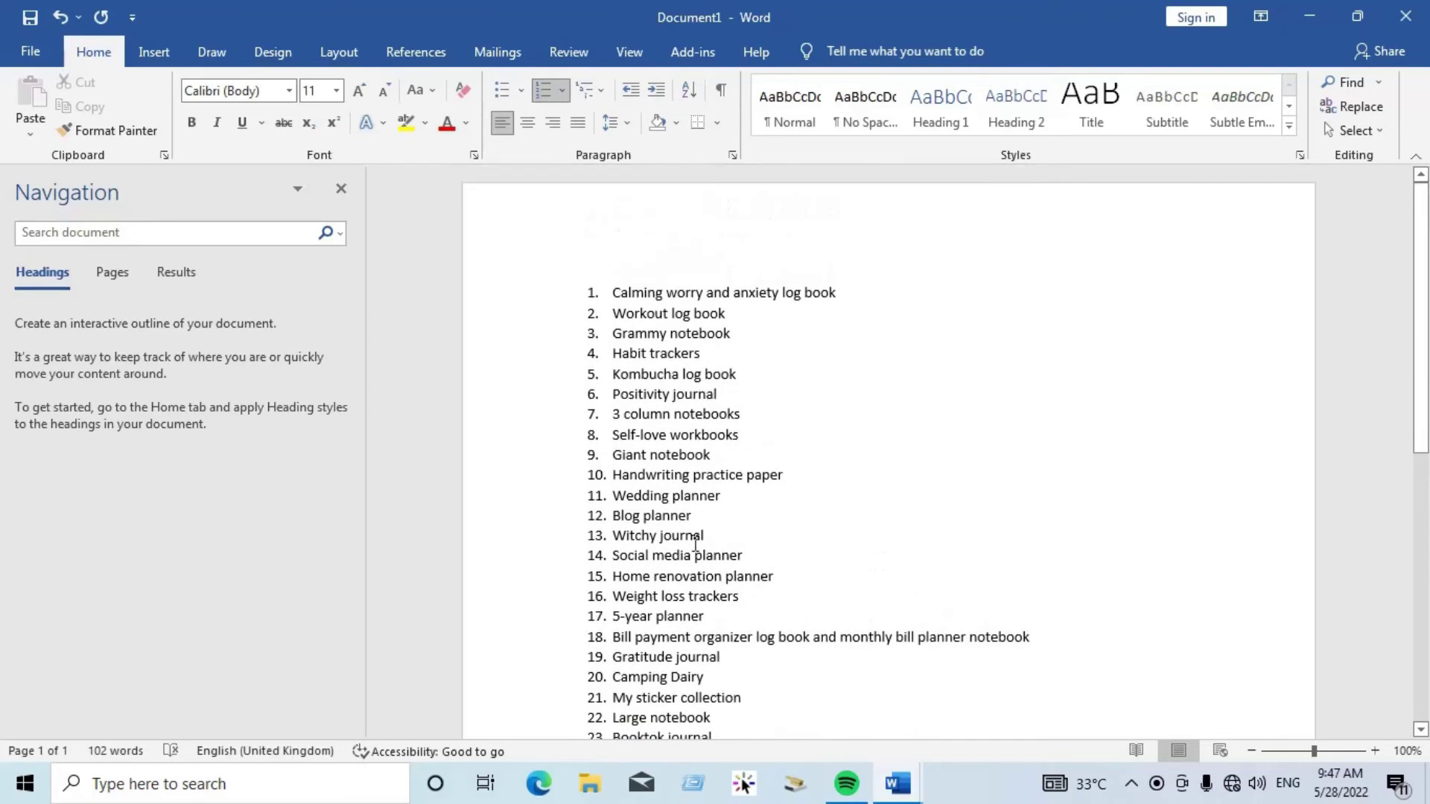
scroll(681, 525, "down", 1)
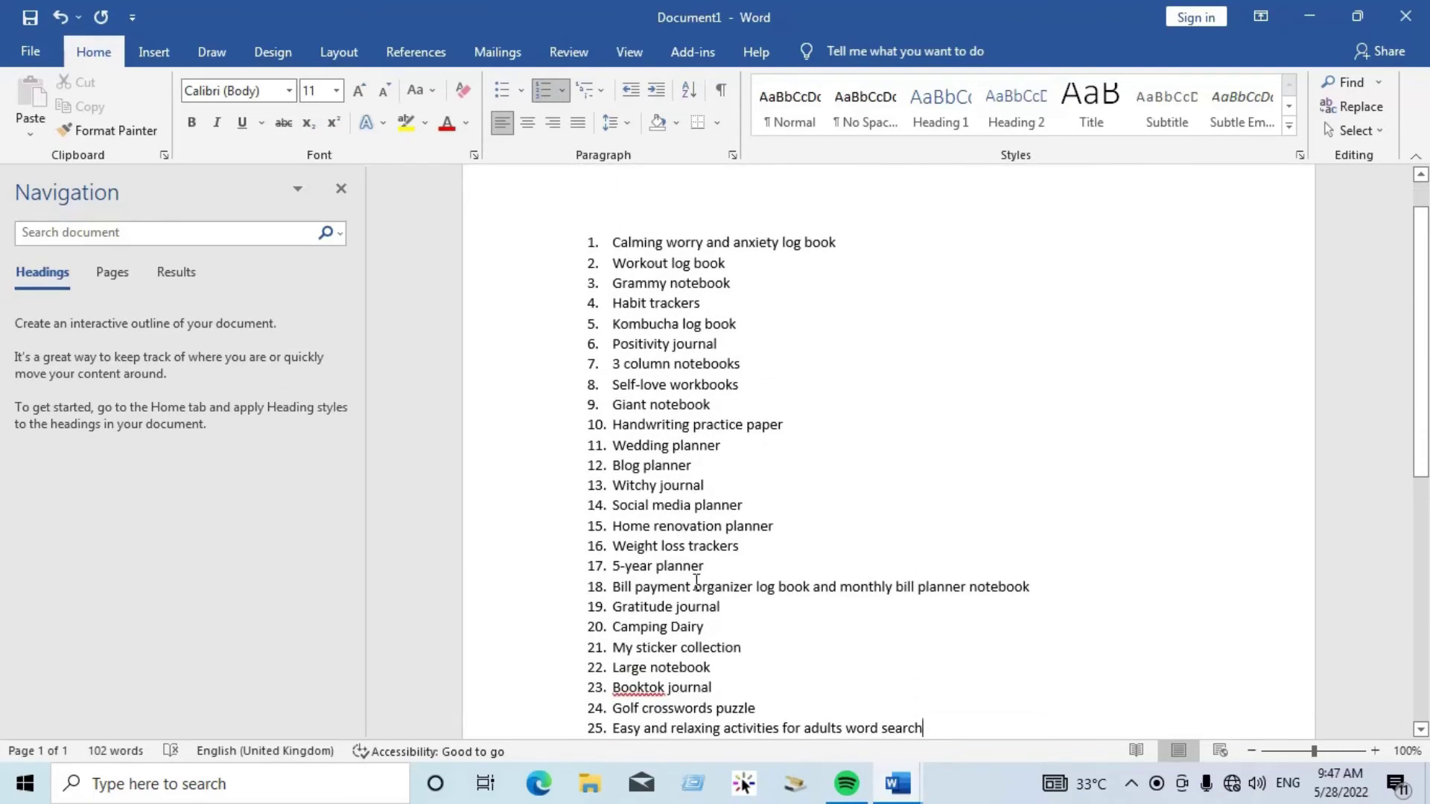
scroll(698, 586, "down", 2)
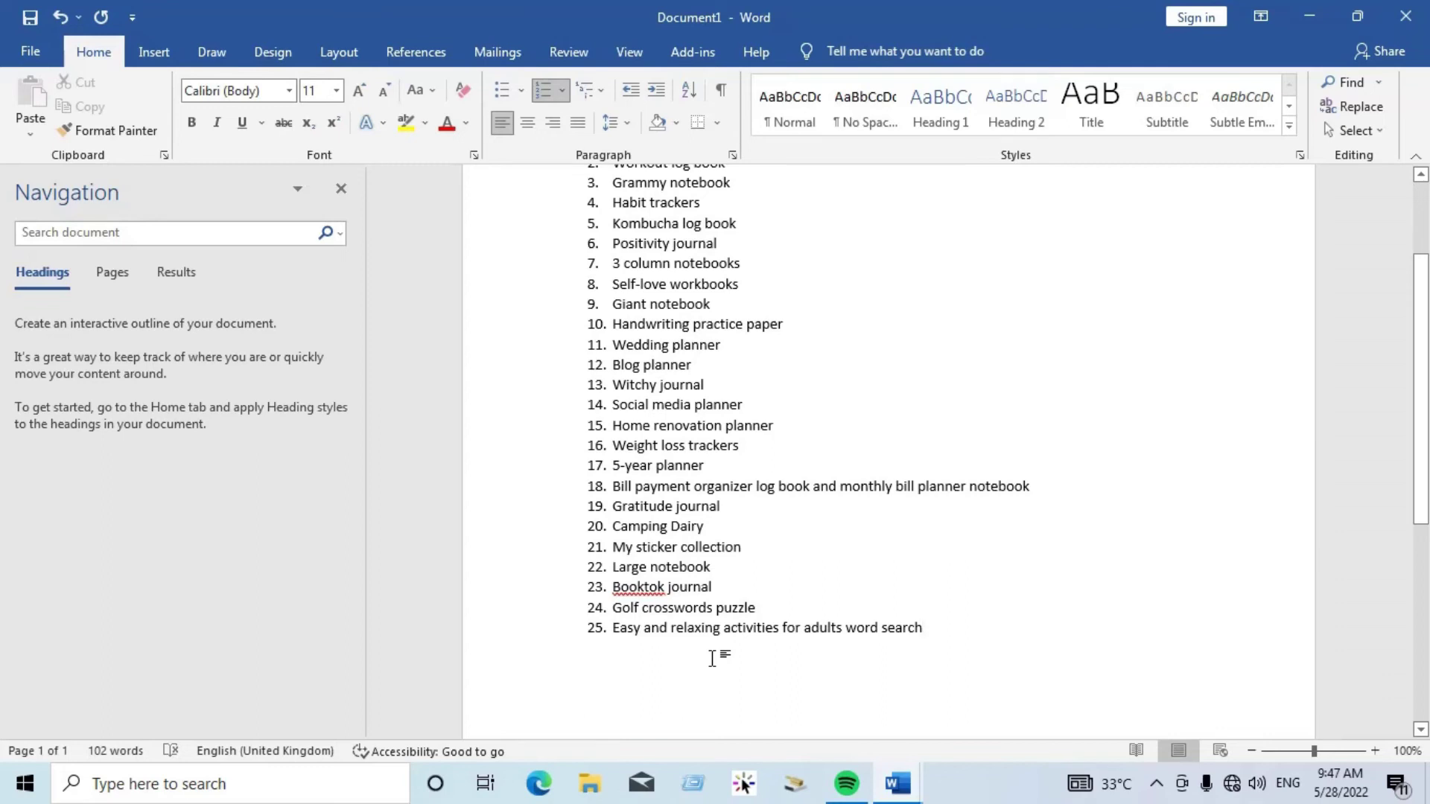
scroll(712, 658, "up", 2)
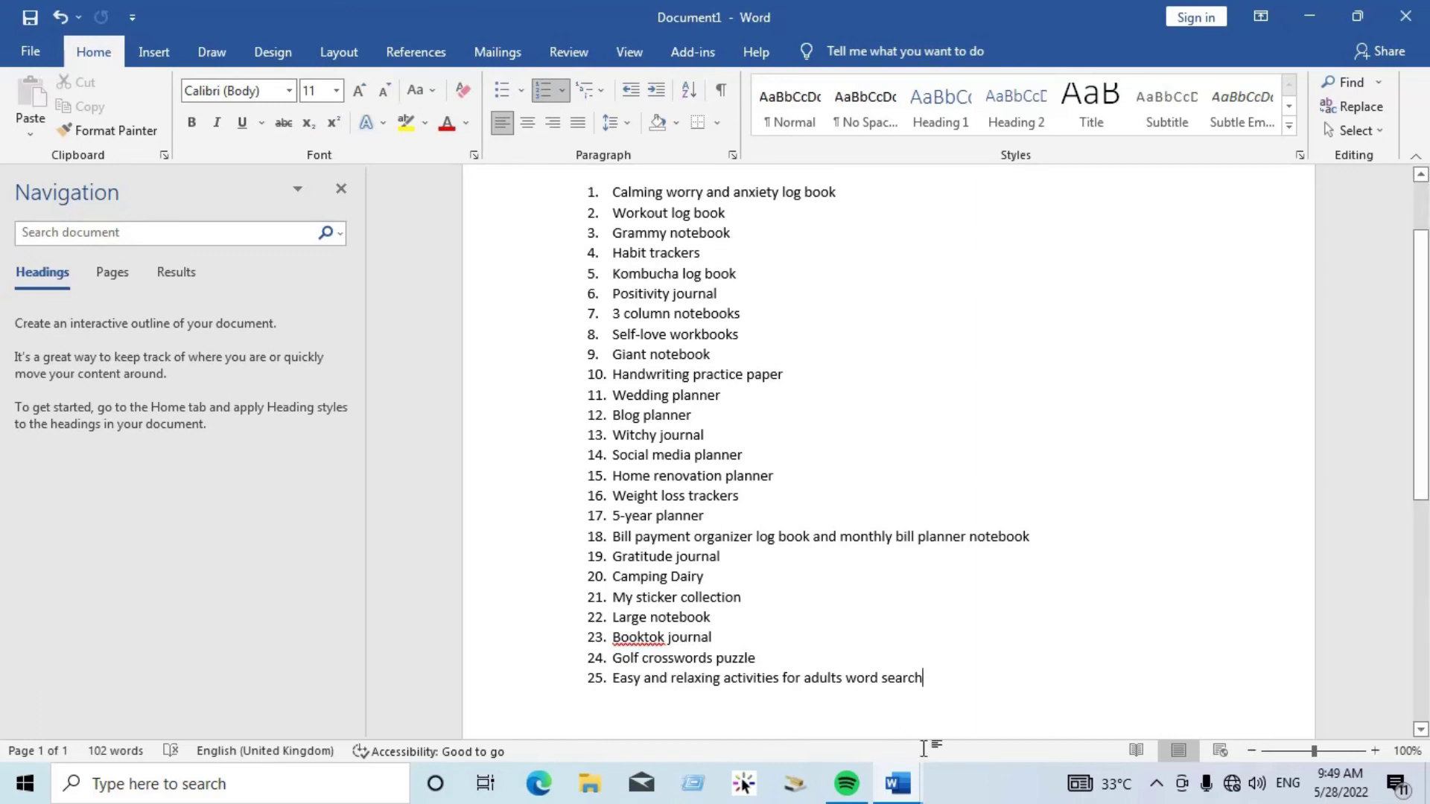
left_click(1157, 788)
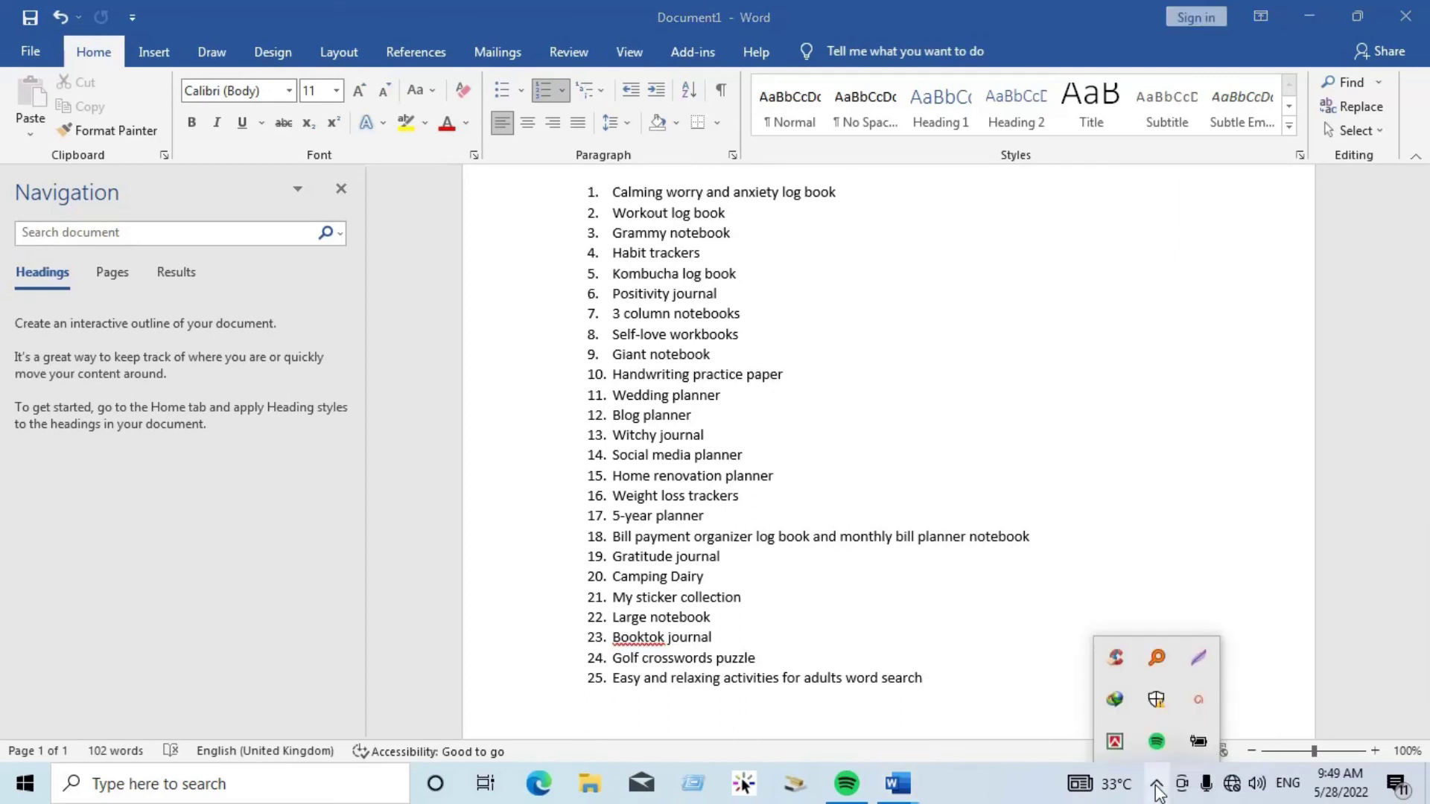